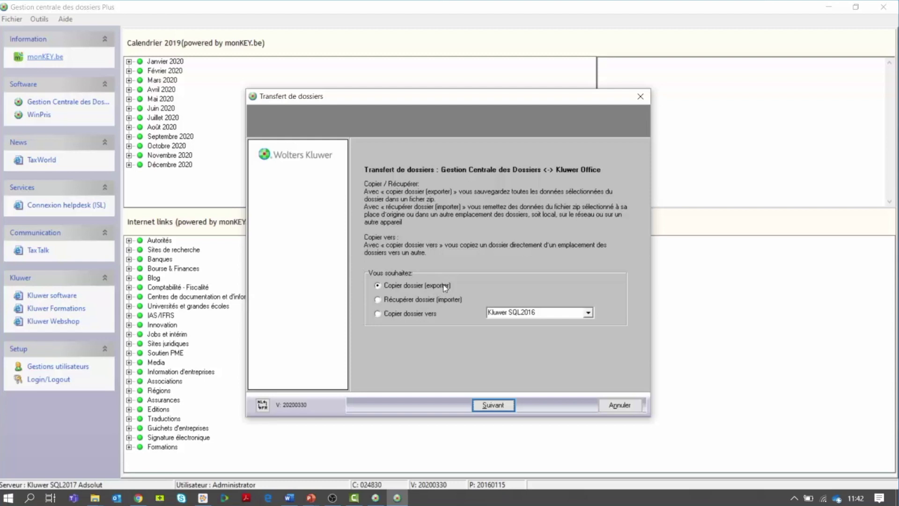
Choose to copy (export) a dossier, search for "ana" and select the dossier Analysetest niet geslaagd.
left_click(495, 405)
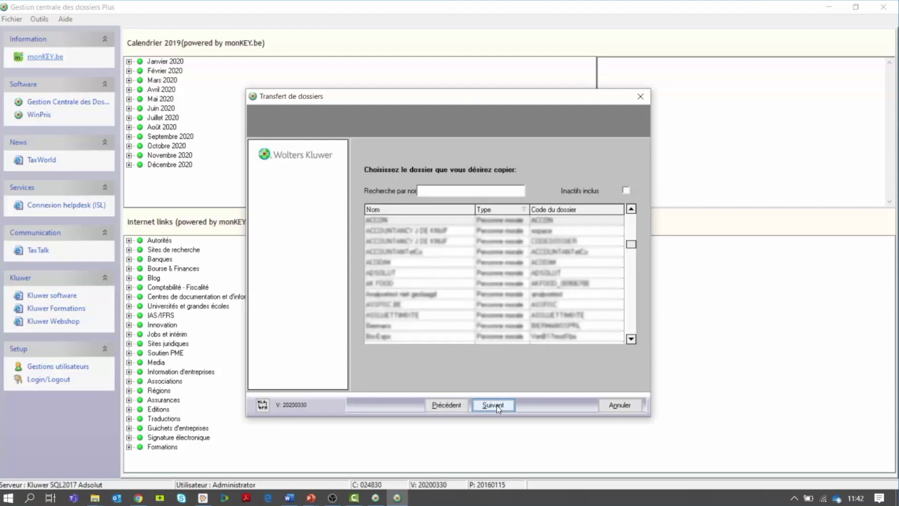
left_click(463, 189)
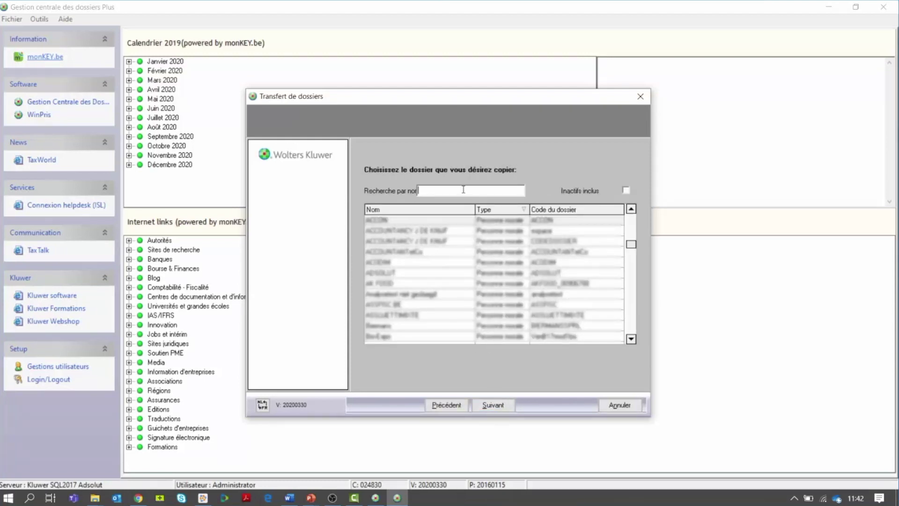
type("ana")
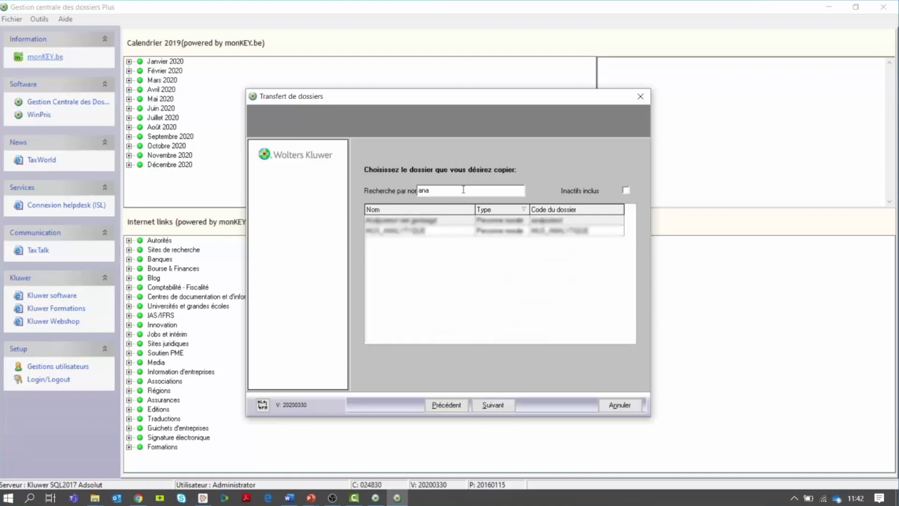
left_click(464, 221)
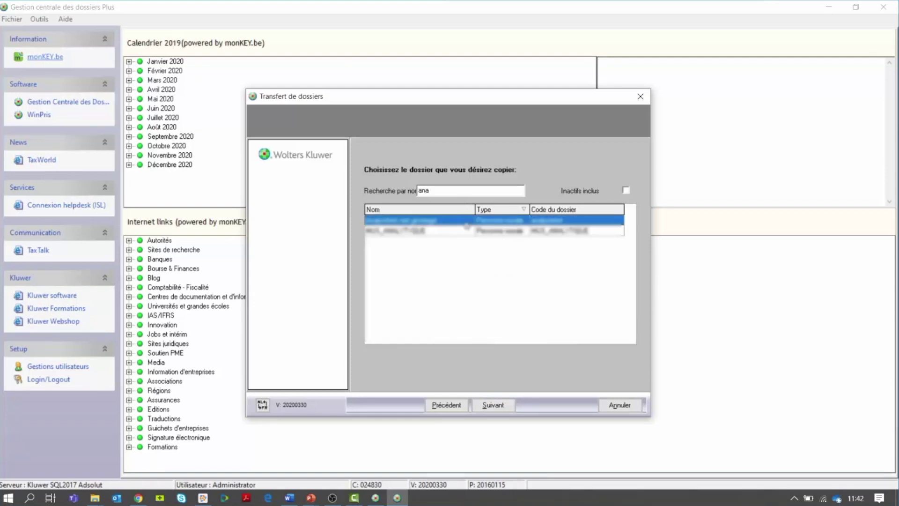
left_click(497, 405)
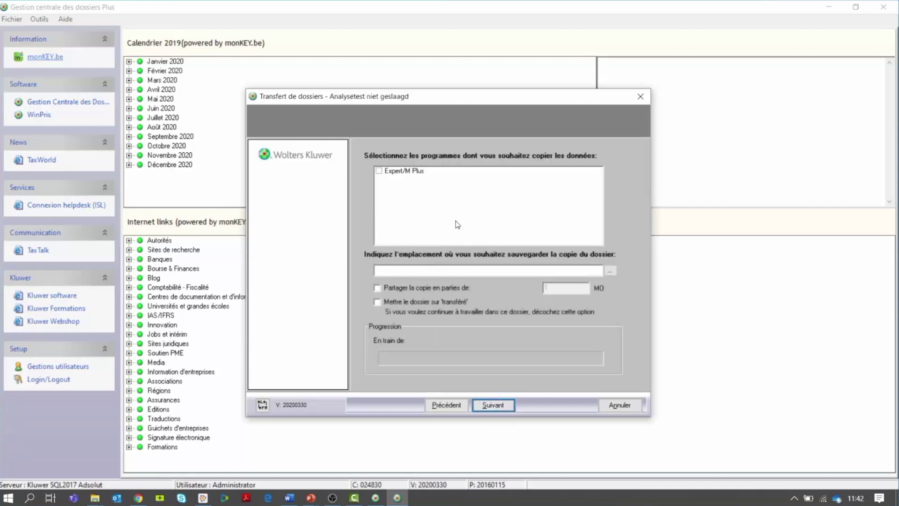
Export the dossier's Expert/M Plus data to analysetest.zip on the Desktop, confirming it is the most recent version.
left_click(379, 171)
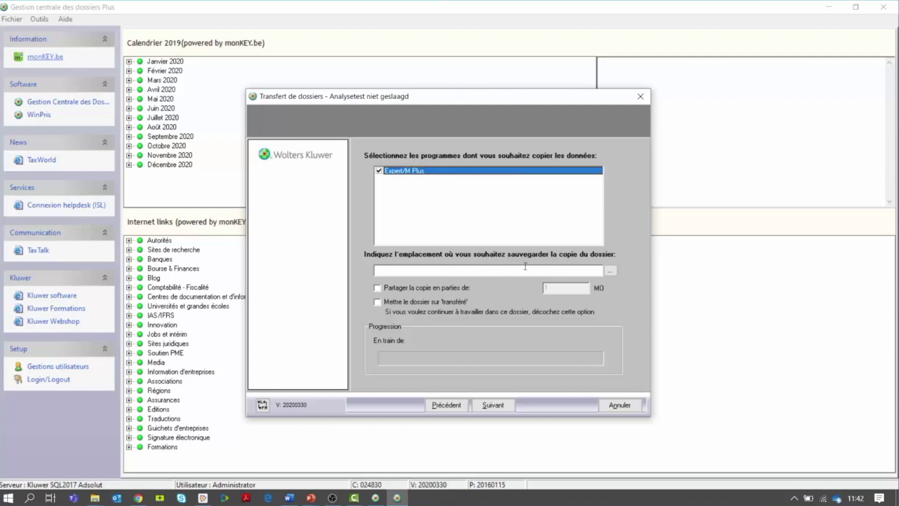
left_click(610, 273)
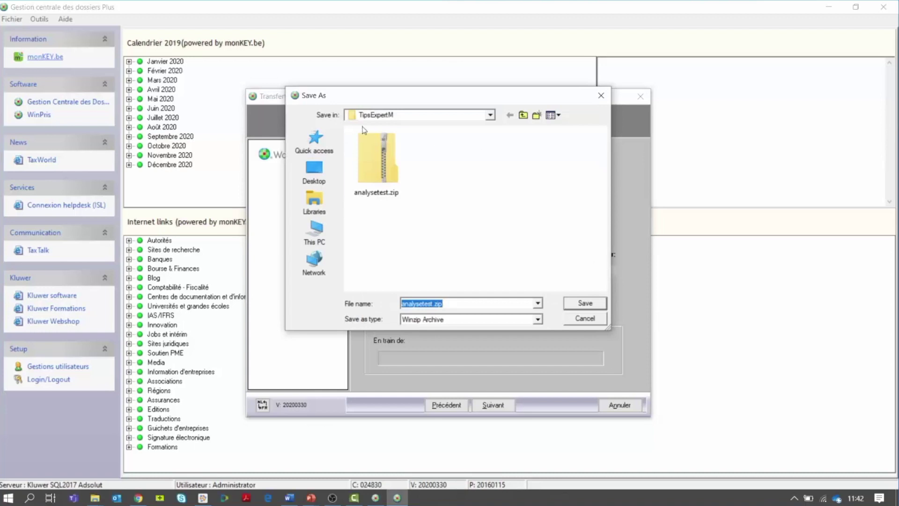
left_click(315, 171)
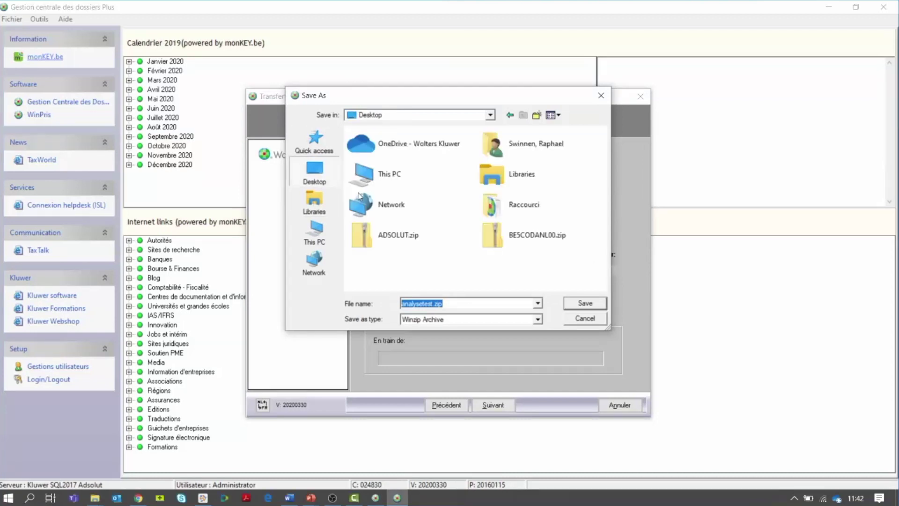
left_click(585, 303)
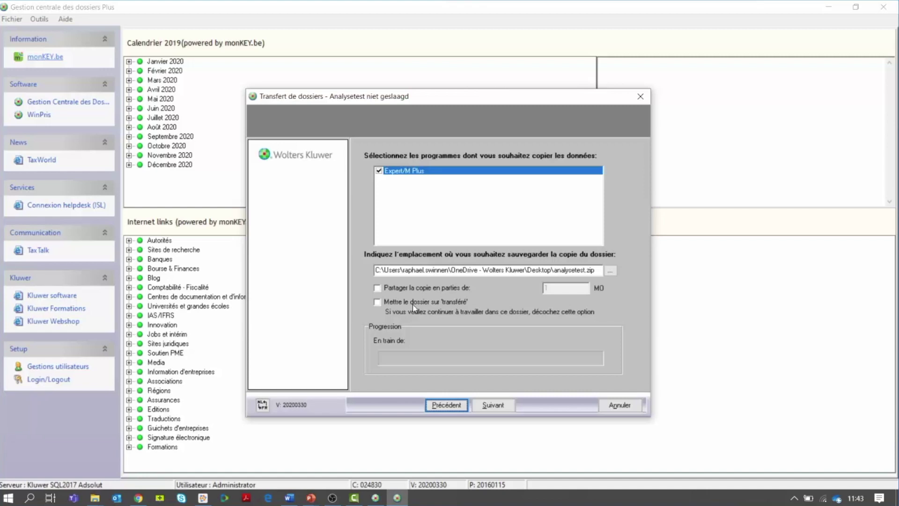
left_click(502, 406)
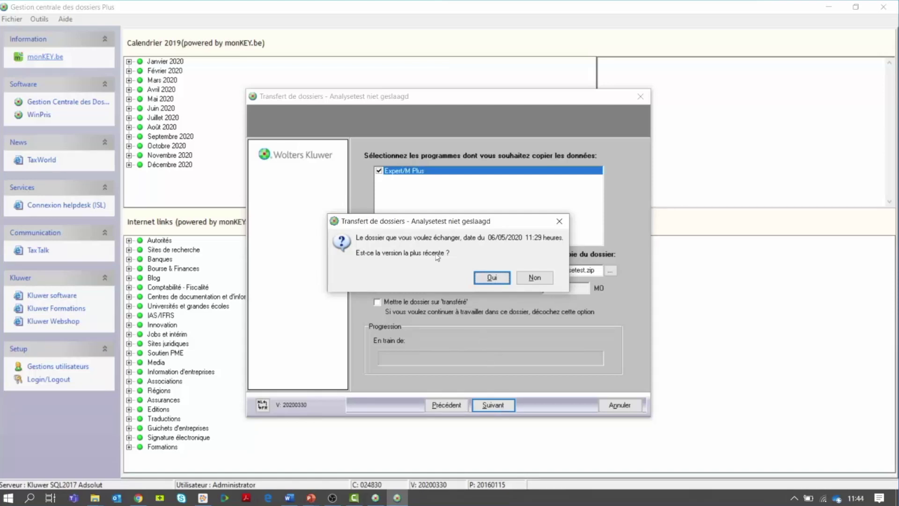
left_click(493, 278)
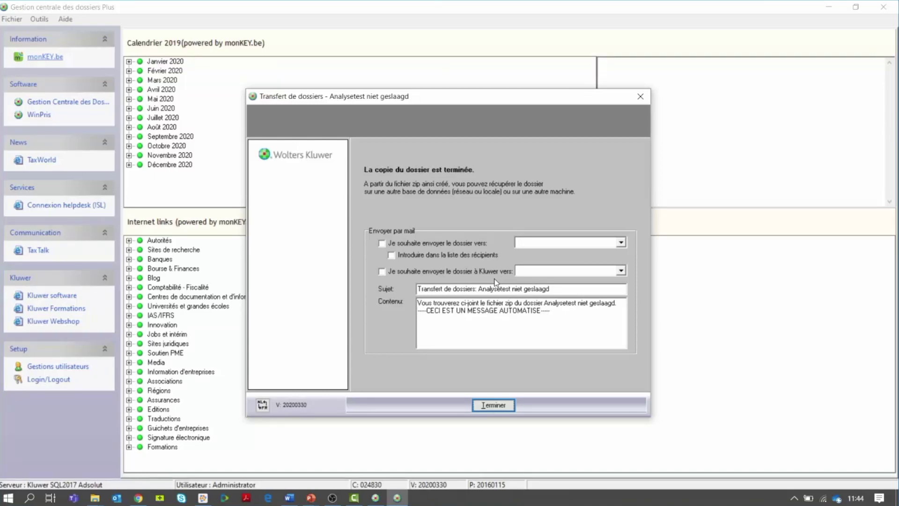
Send the dossier copy to Kluwer's Expert/M helpdesk address, review the mail's subject and content, and finish the transfer.
left_click(450, 273)
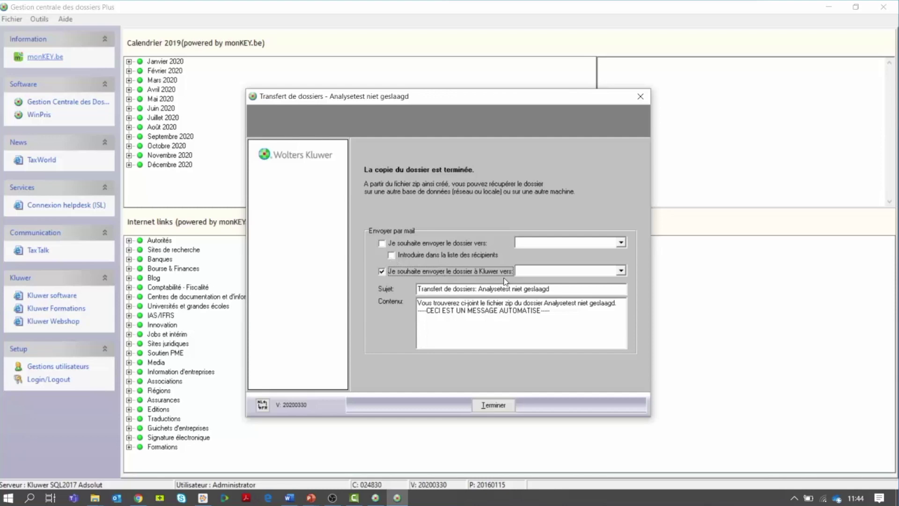
left_click(621, 272)
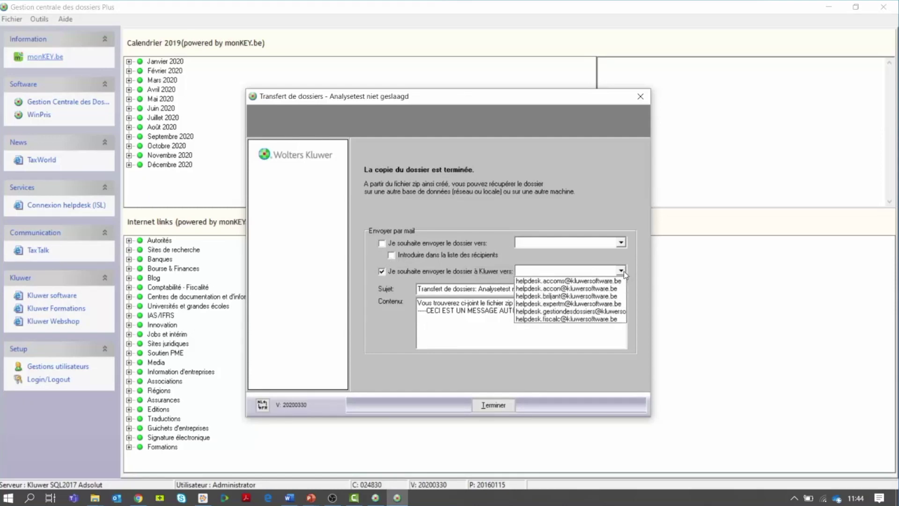
left_click(600, 304)
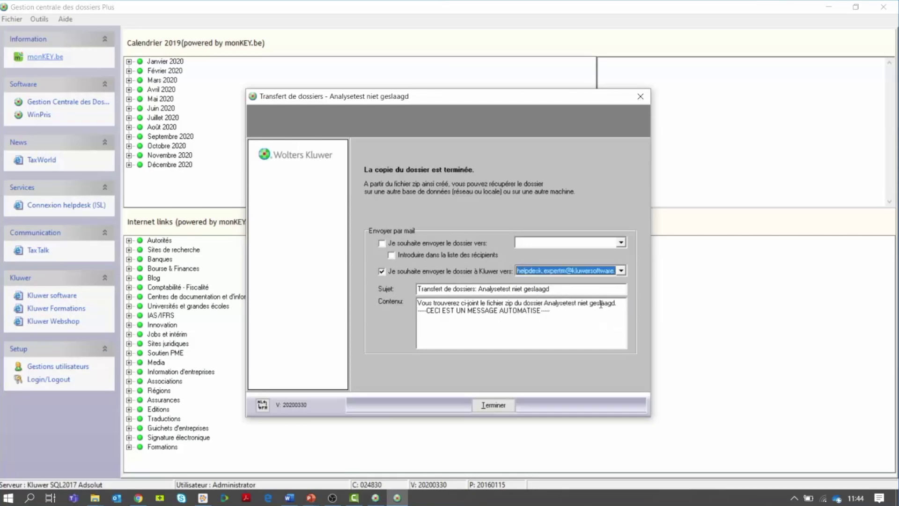
left_click_drag(560, 293, 477, 289)
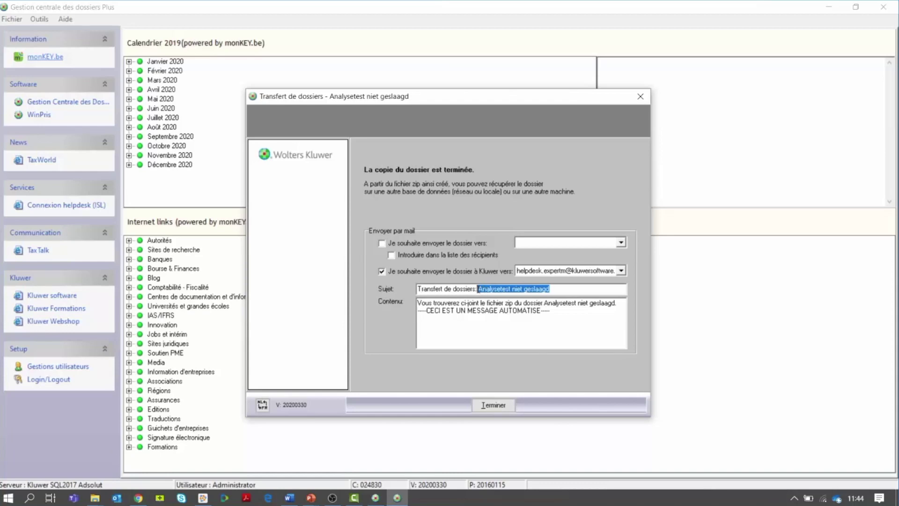
left_click_drag(559, 313, 412, 306)
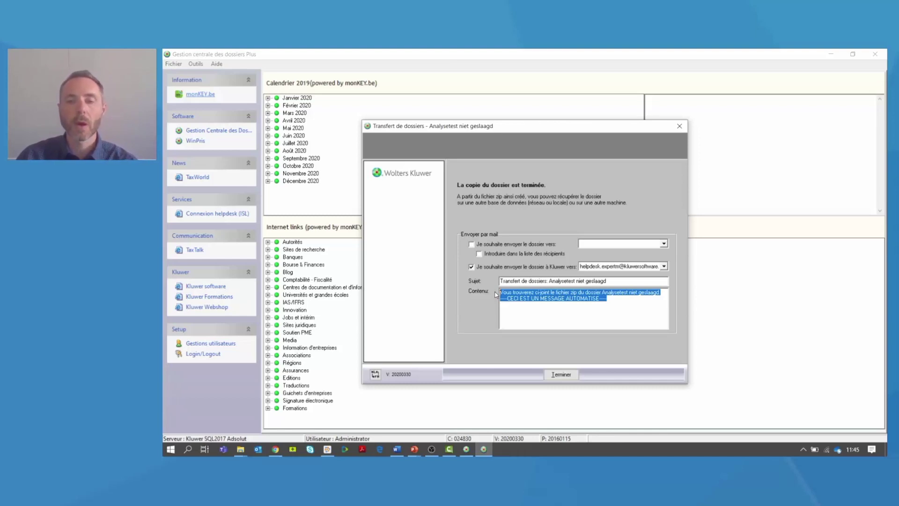
left_click(560, 375)
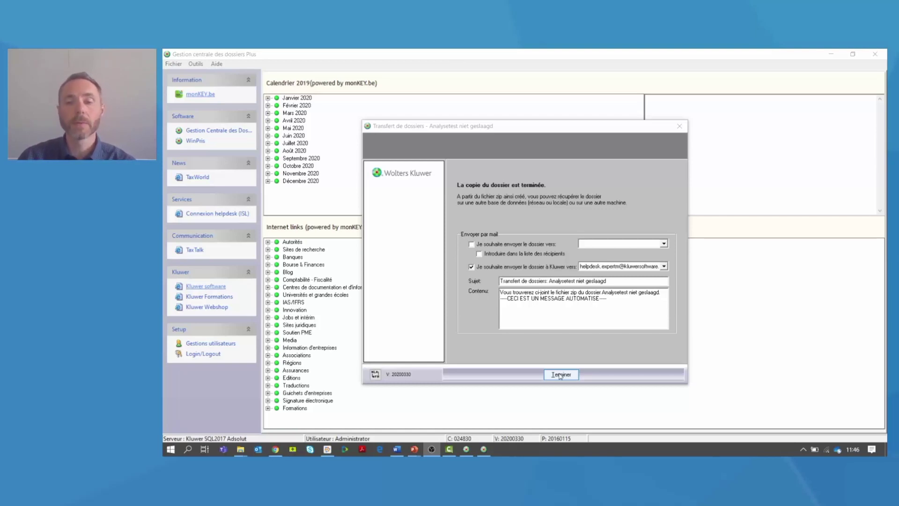
left_click(561, 375)
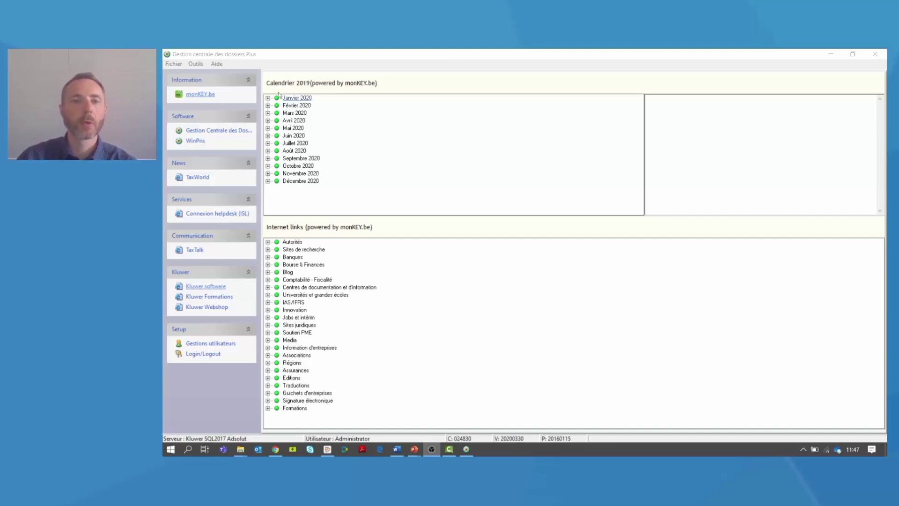
Start a new dossier transfer to recover (import) a dossier, using analysetest.zip from the Desktop as the source.
left_click(200, 64)
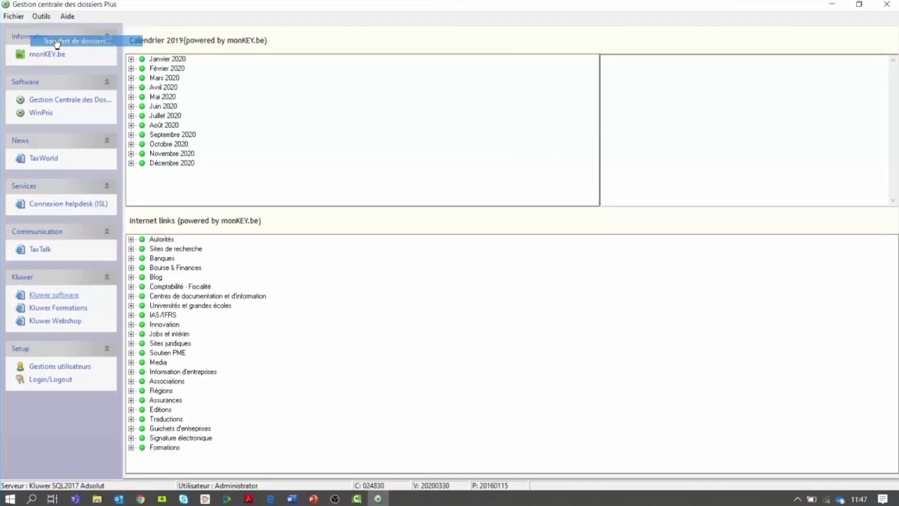
left_click(132, 64)
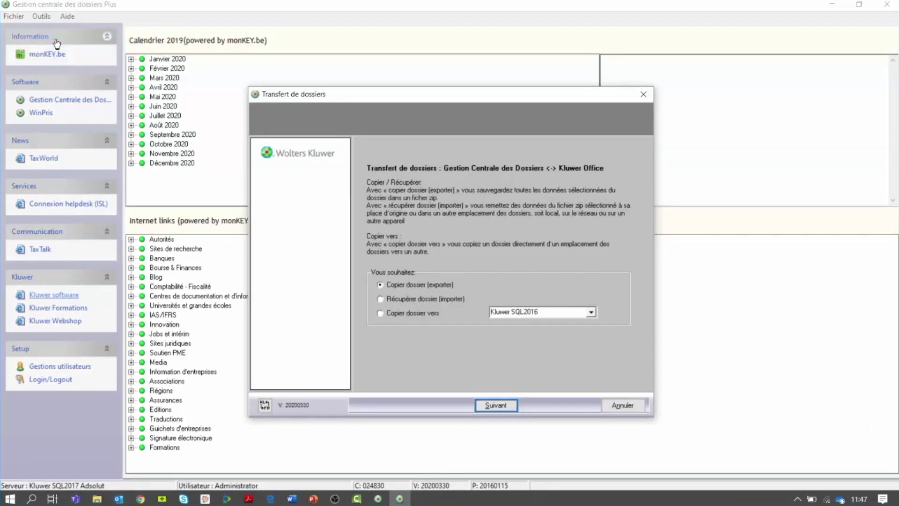
left_click(381, 300)
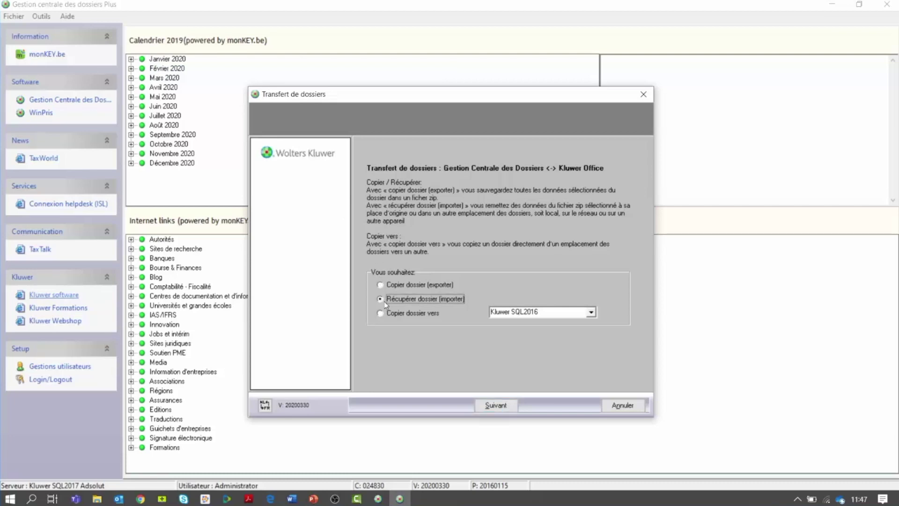
left_click(496, 405)
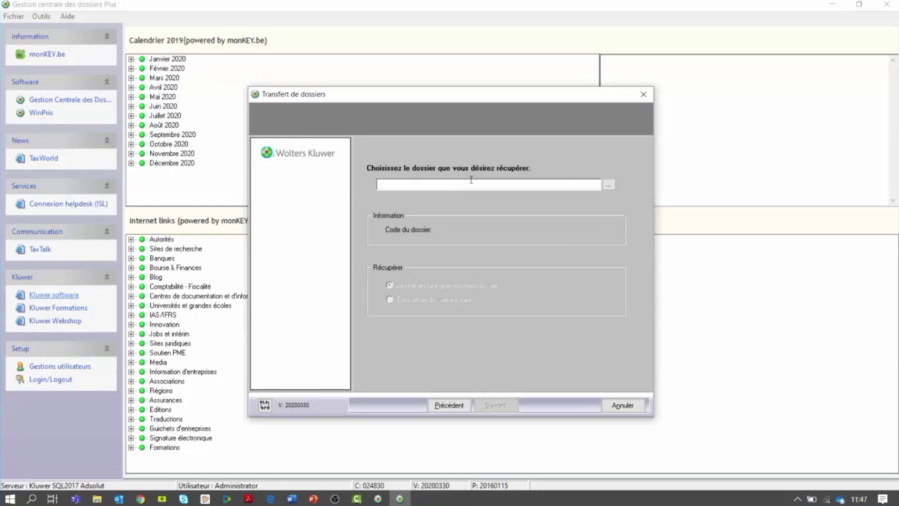
left_click(609, 187)
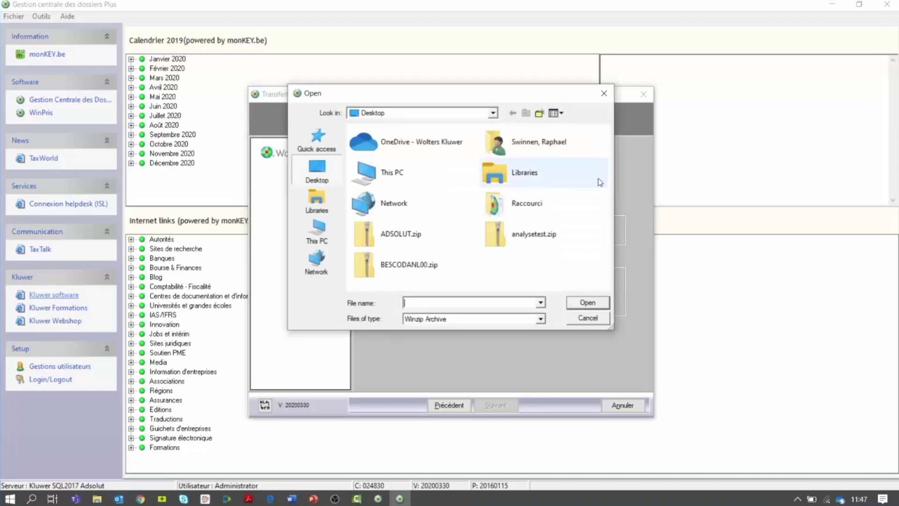
left_click(529, 233)
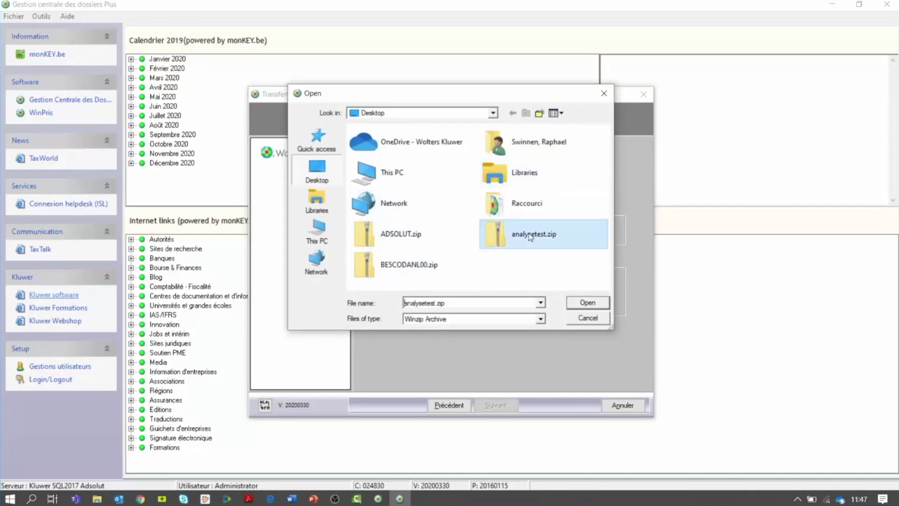
left_click(588, 303)
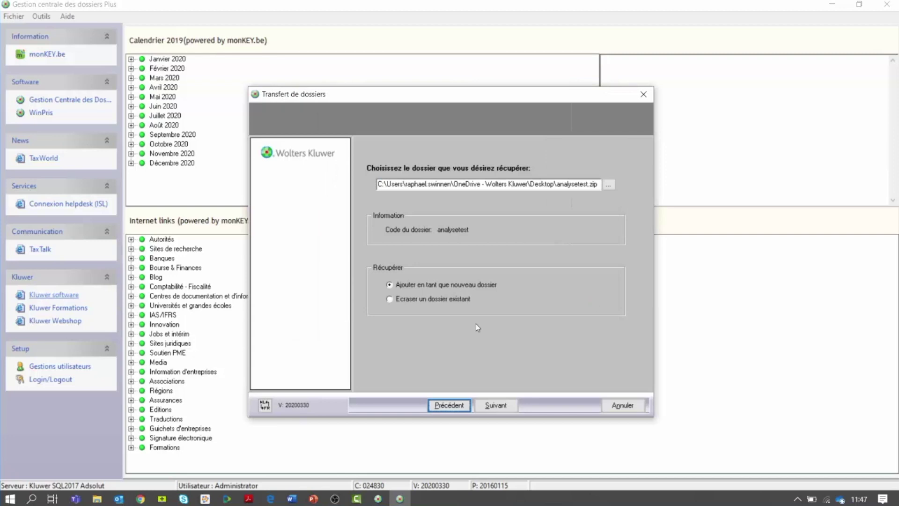
Import the Expert/M Plus data by overwriting the existing dossier, and finish the recovery.
left_click(422, 299)
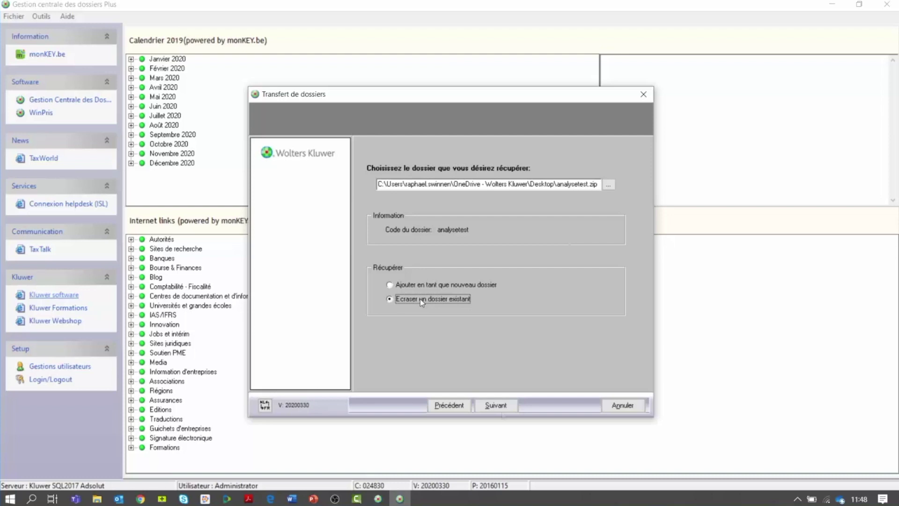
left_click(503, 410)
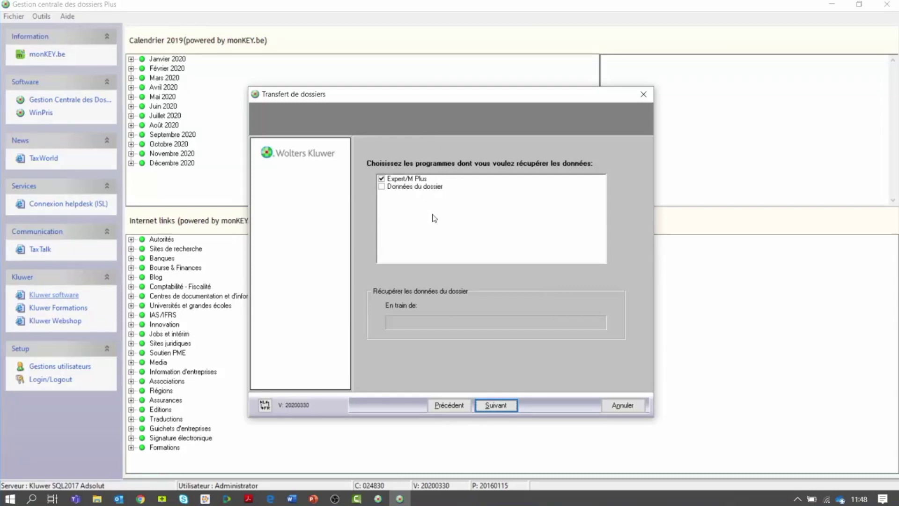
left_click(502, 407)
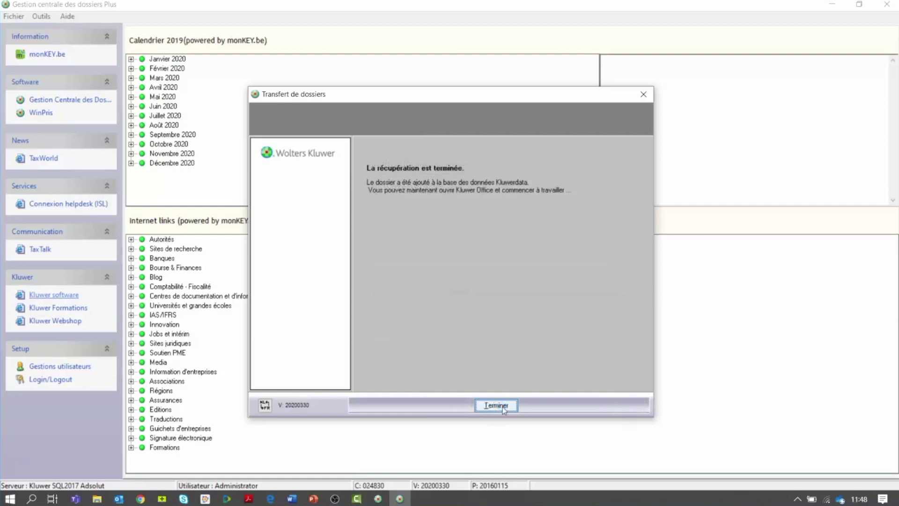
left_click(496, 405)
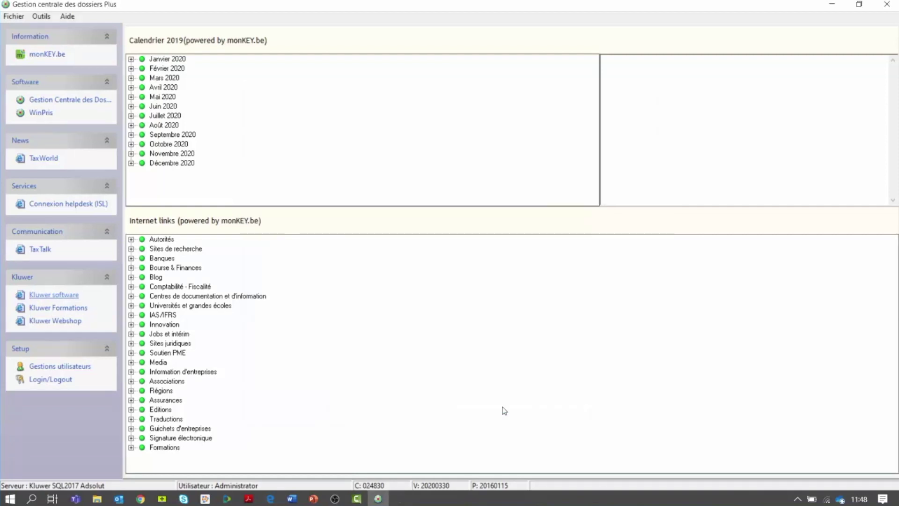
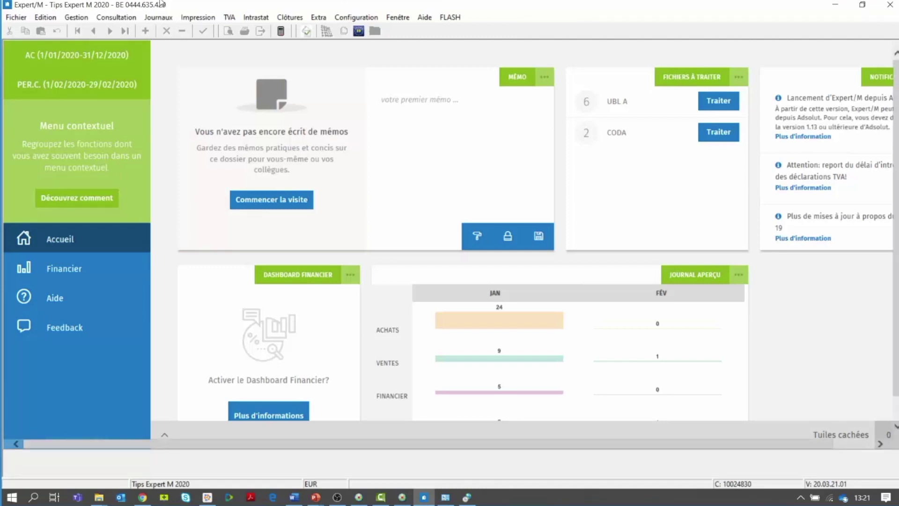
In Expert/M, open financial operations journal 550000 in the base data, check its IBAN, and close the journal.
left_click(78, 18)
mouse_move(91, 39)
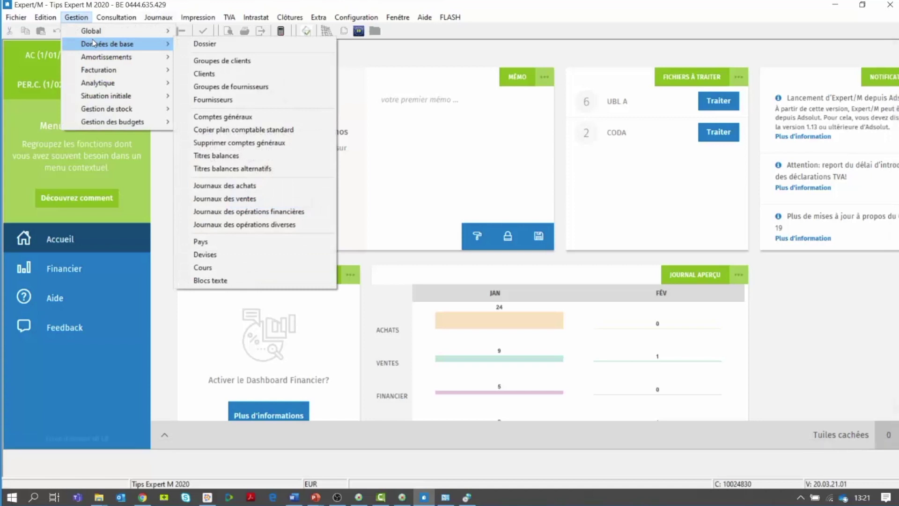
left_click(289, 215)
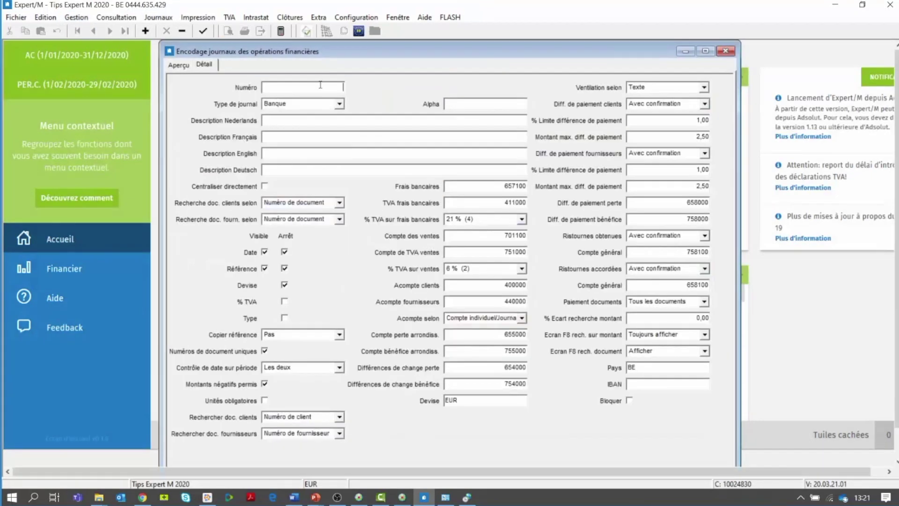
type("550000")
key("Tab")
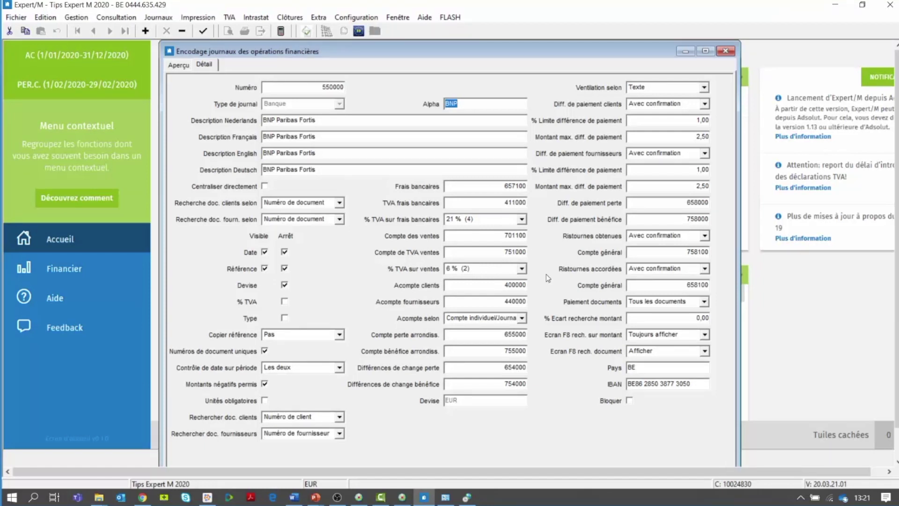
left_click_drag(700, 383, 626, 374)
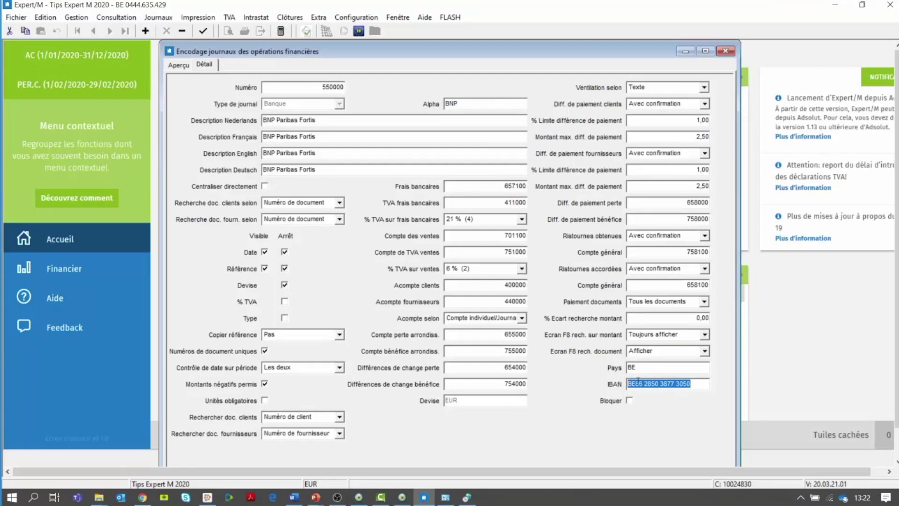
left_click(730, 55)
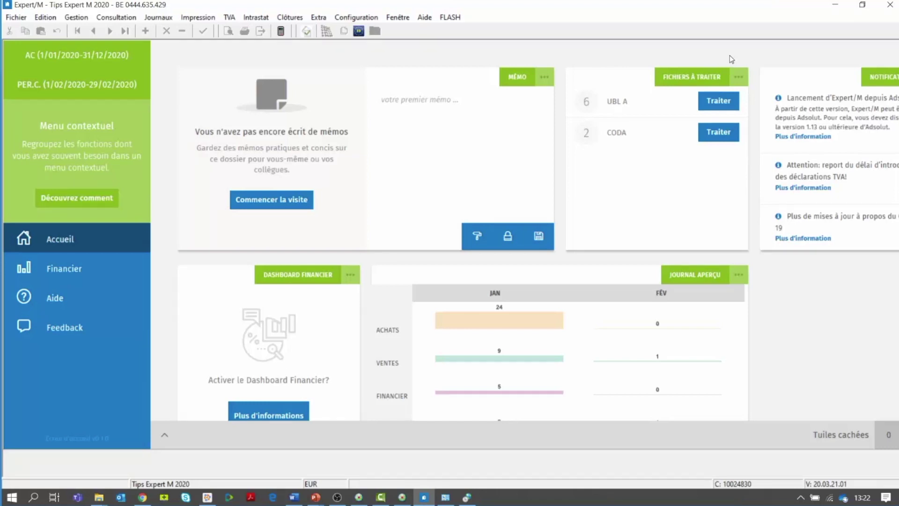
Open the SEPA direct debits function (Domiciliations SEPA) of the electronic banking services to view it.
left_click(166, 17)
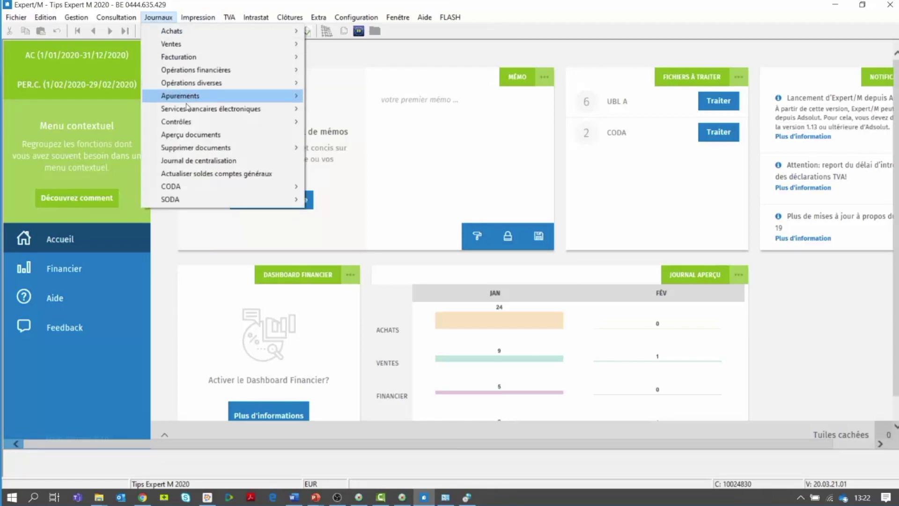
mouse_move(187, 108)
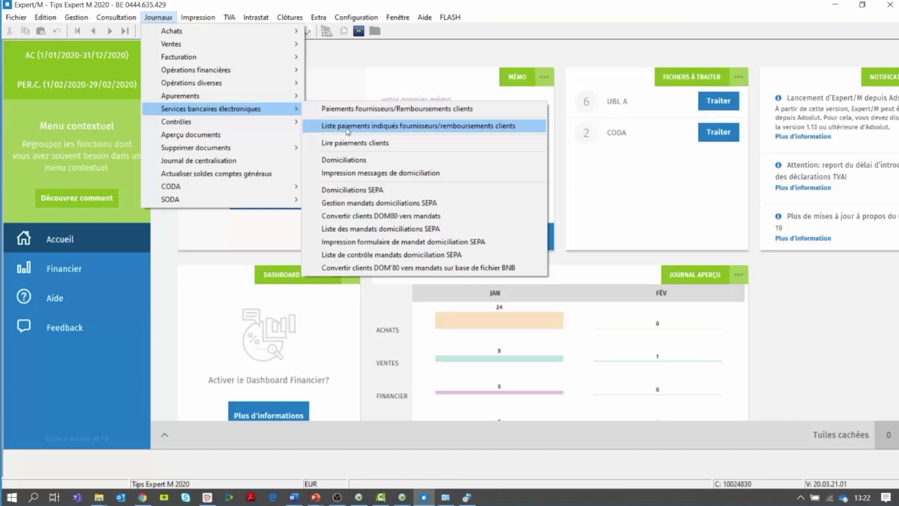
left_click(358, 194)
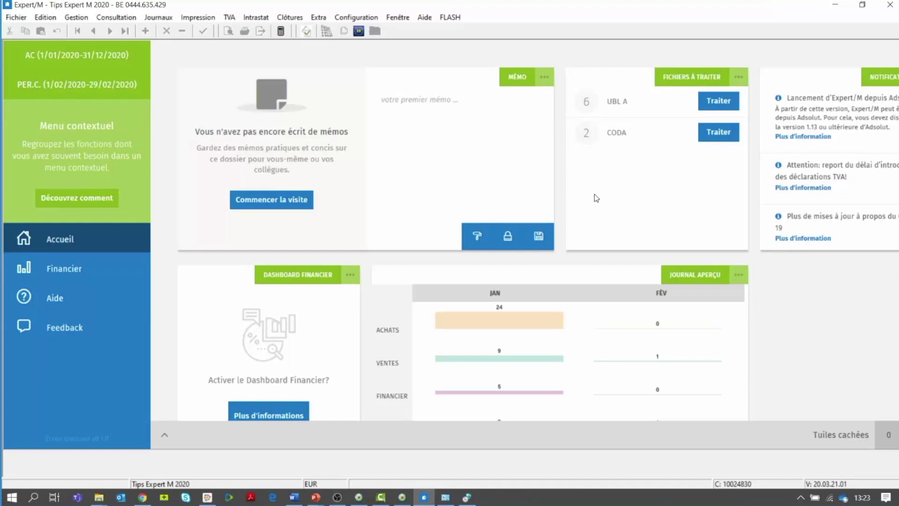
Open supplier 1 in the base data, check its IBAN details, and close the supplier record.
left_click(74, 21)
mouse_move(103, 43)
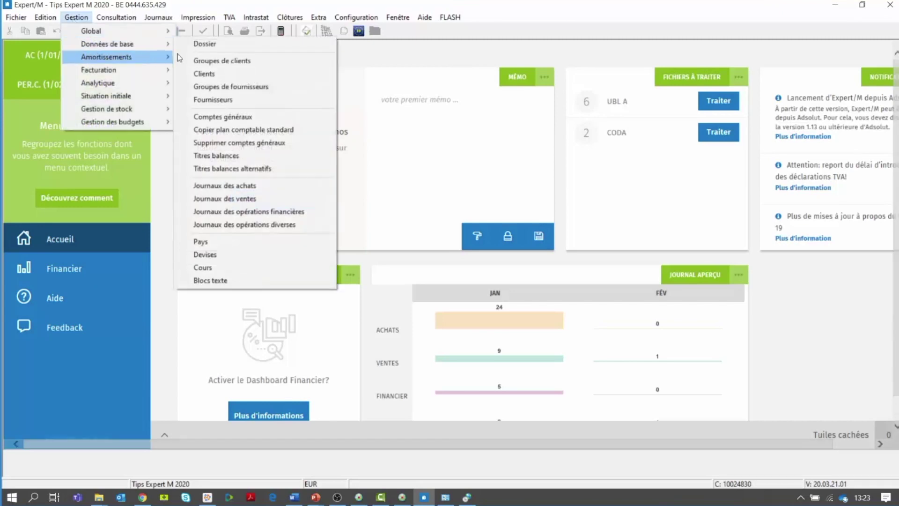
left_click(236, 100)
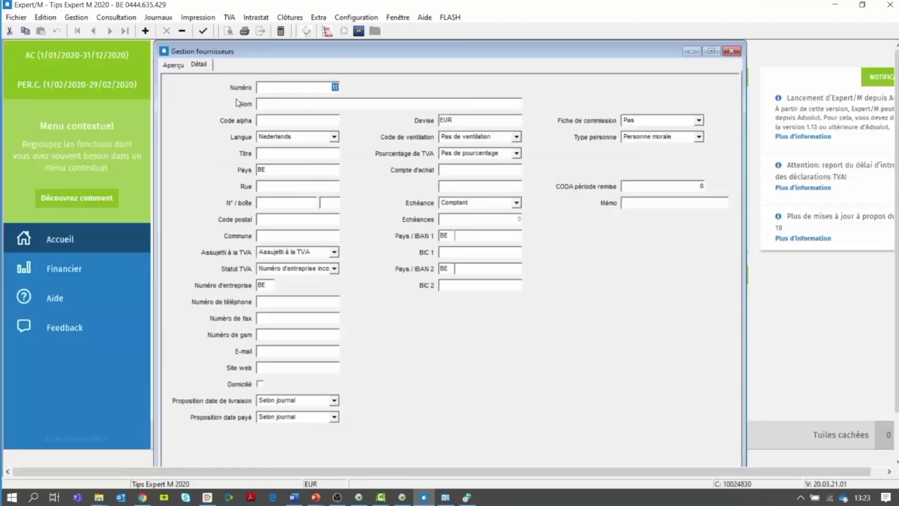
type("1")
key("Return")
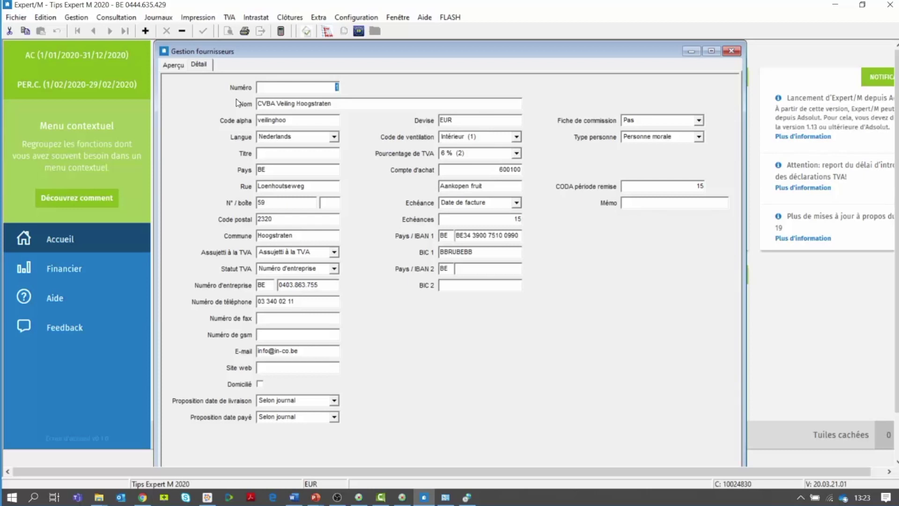
left_click(731, 51)
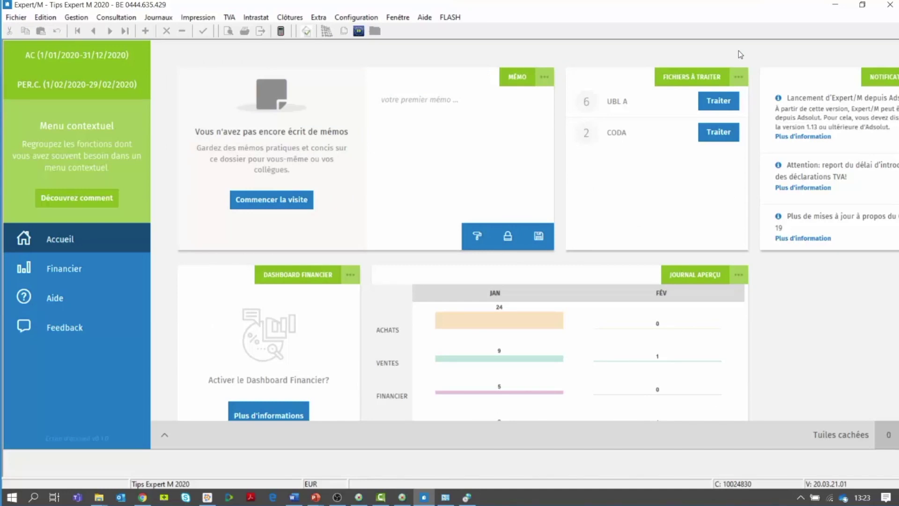
Open the purchase entry window for journal 1 Achats, look over its document fields, and close it.
left_click(158, 17)
left_click(164, 38)
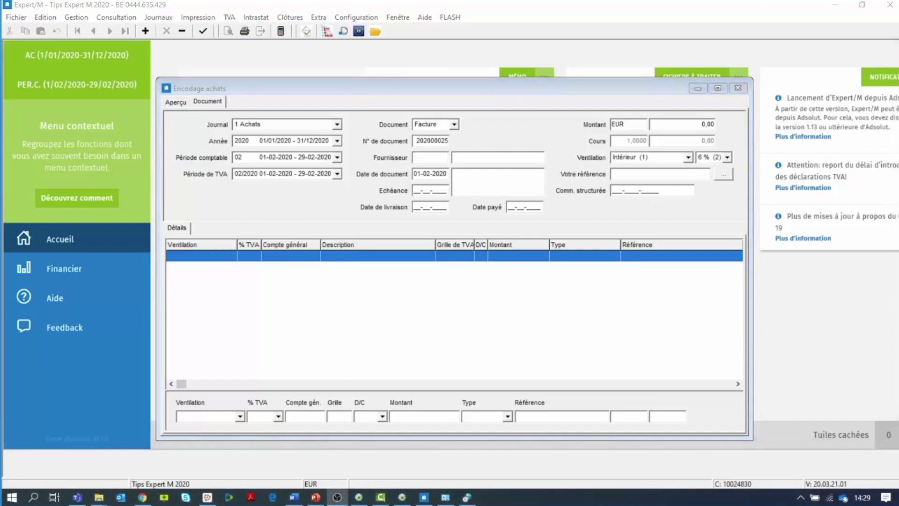
left_click(739, 88)
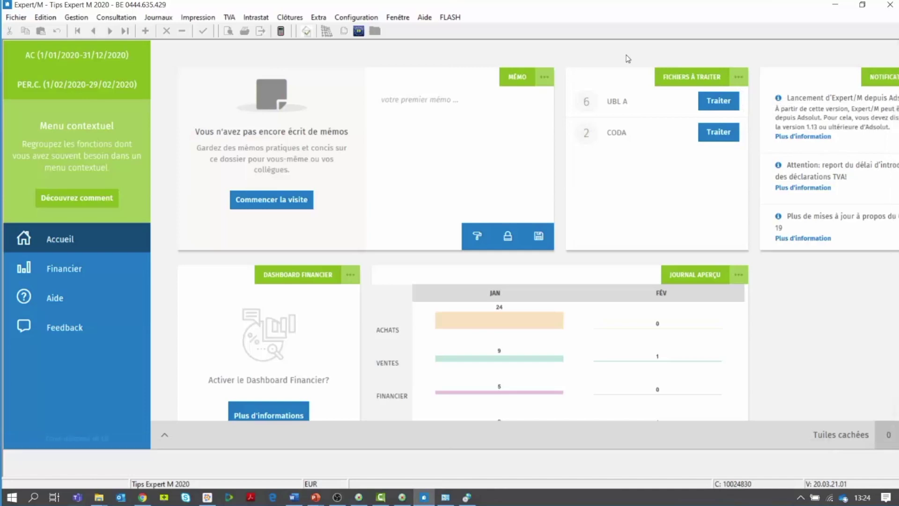
Open the invoice layout configuration and show its options for adding a field.
left_click(361, 18)
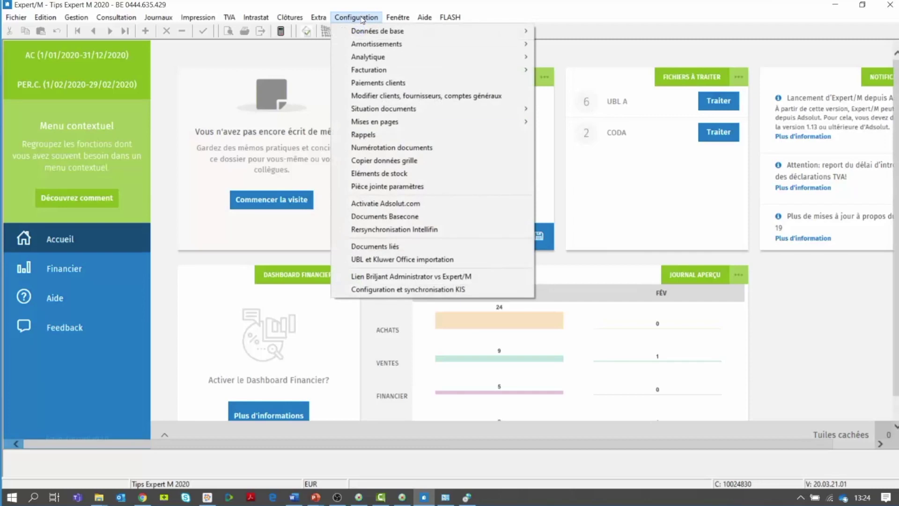
mouse_move(468, 121)
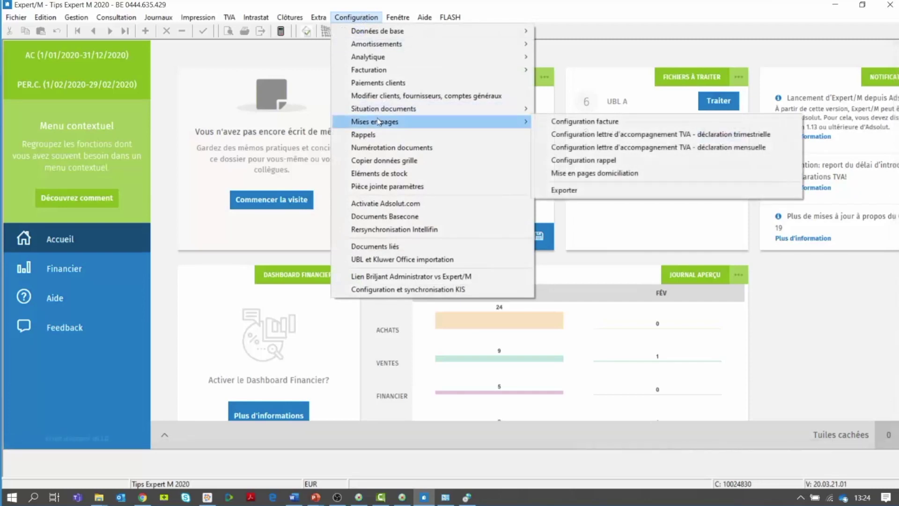
left_click(594, 123)
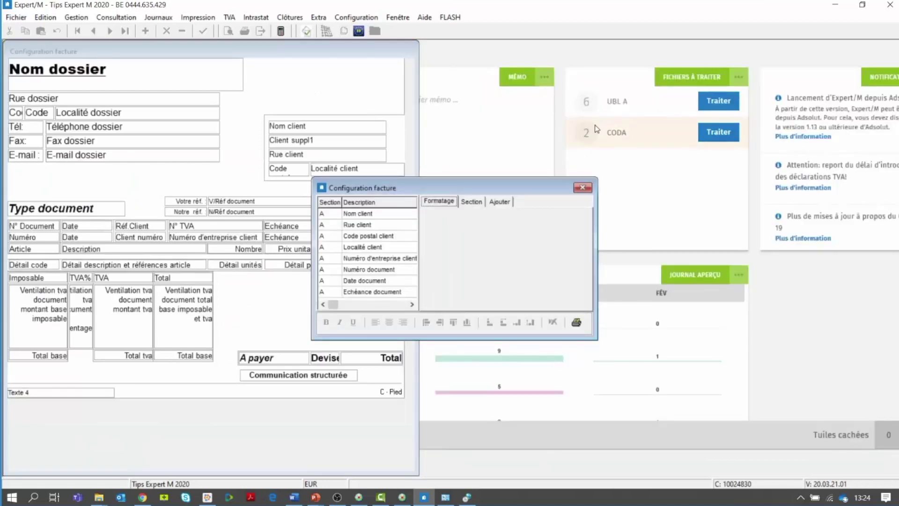
left_click(499, 201)
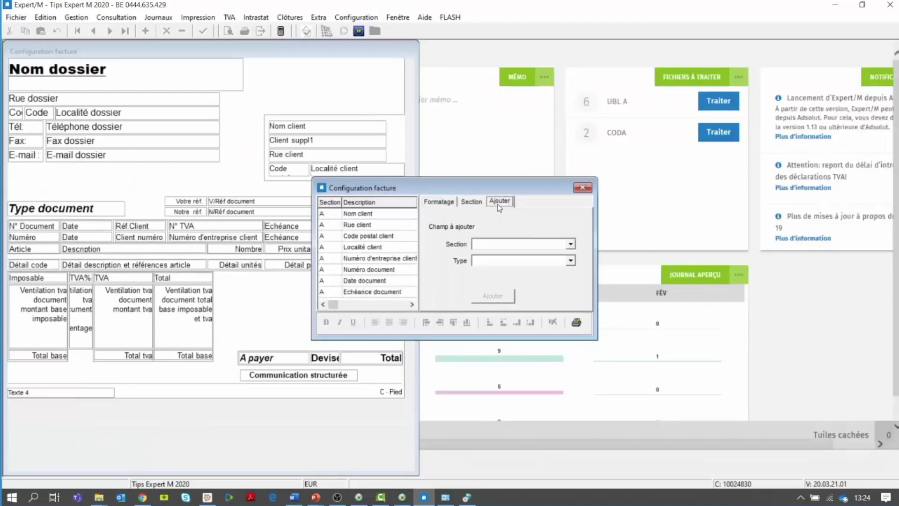
Add a Case texte field with Communication structurée to the Pied section of the invoice layout.
left_click(570, 244)
left_click(497, 270)
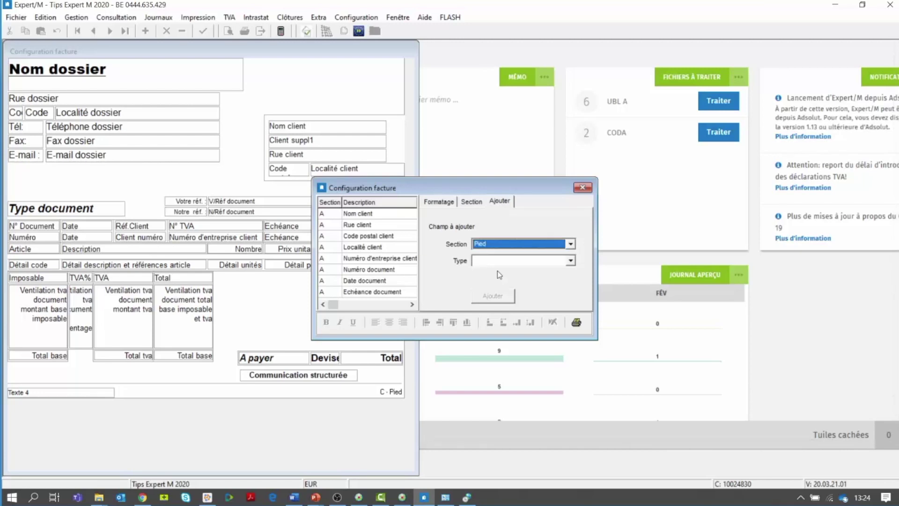
left_click(571, 263)
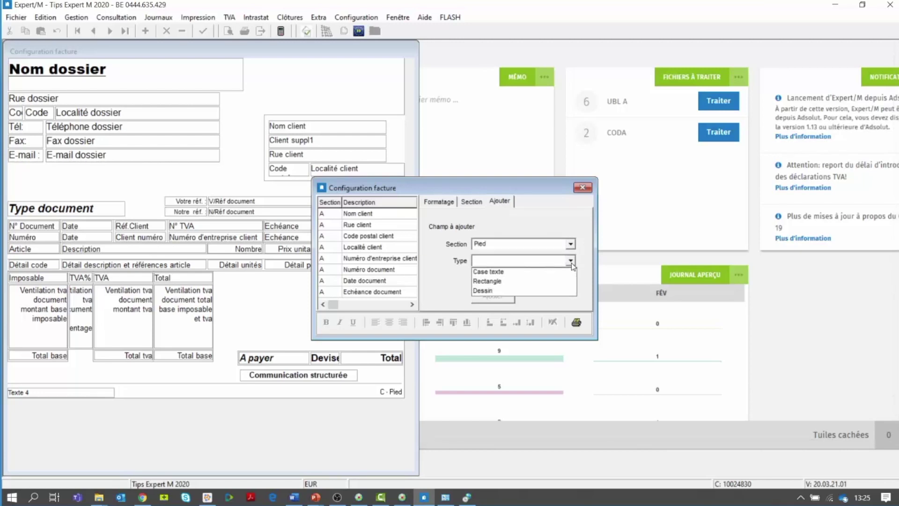
left_click(514, 275)
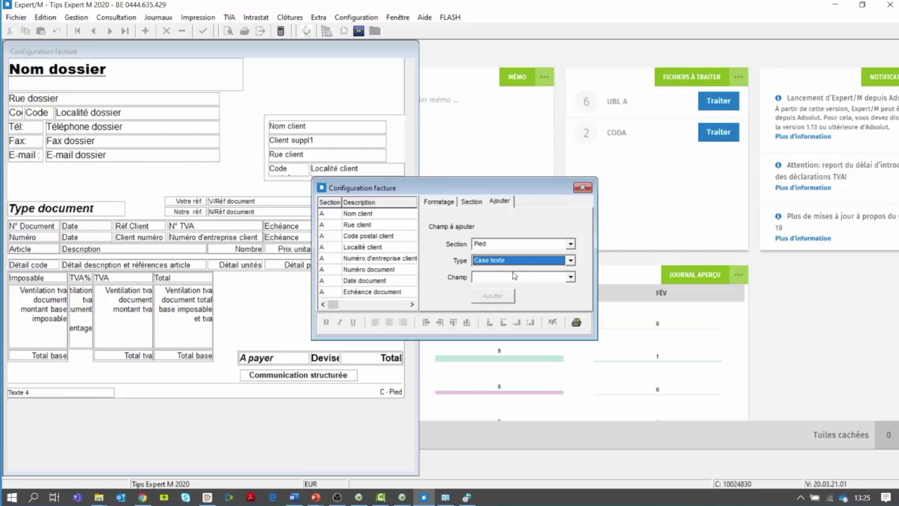
left_click(571, 277)
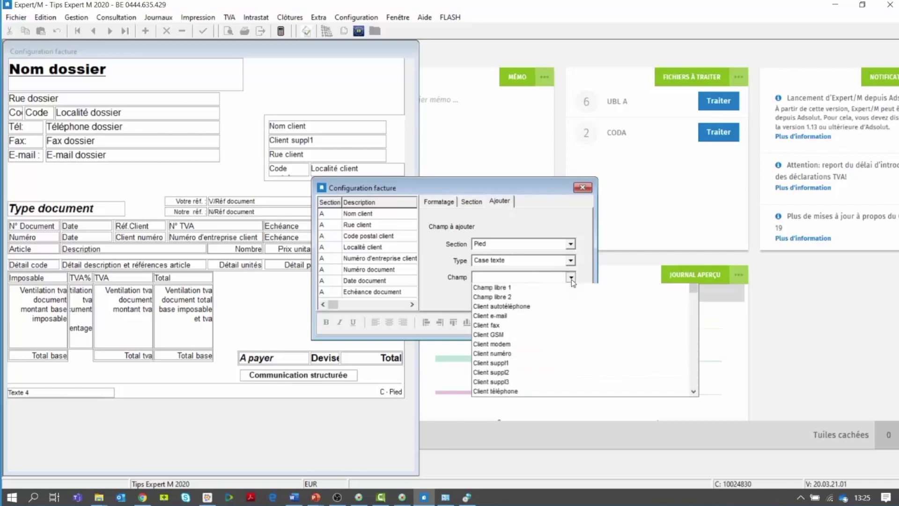
left_click(569, 295)
left_click(570, 278)
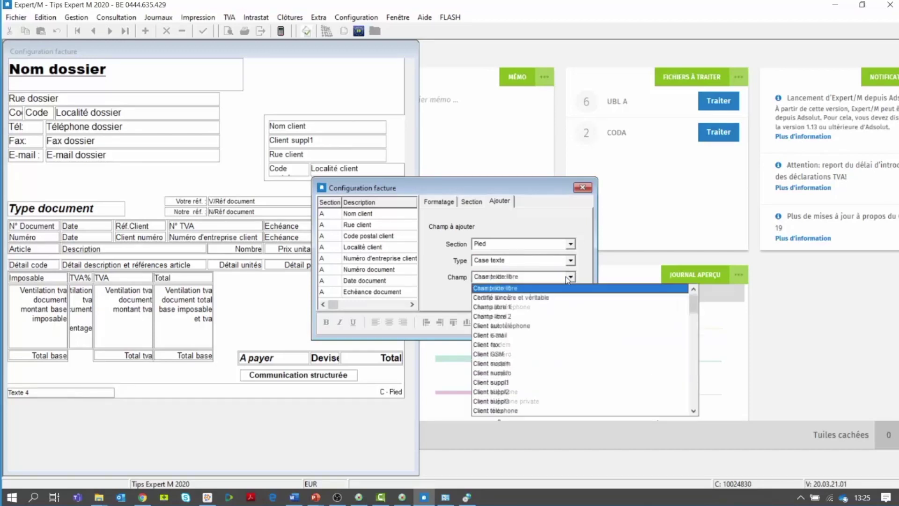
scroll(531, 331, "down", 2)
left_click(562, 330)
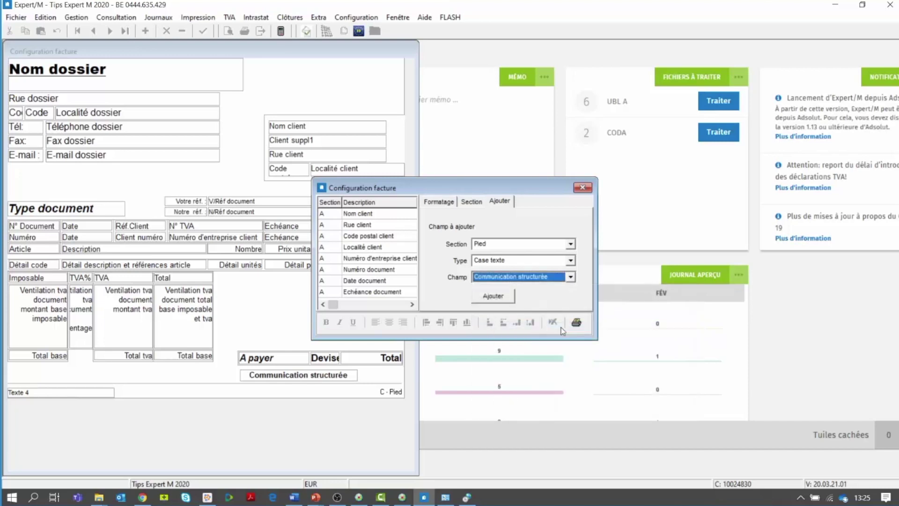
left_click(494, 295)
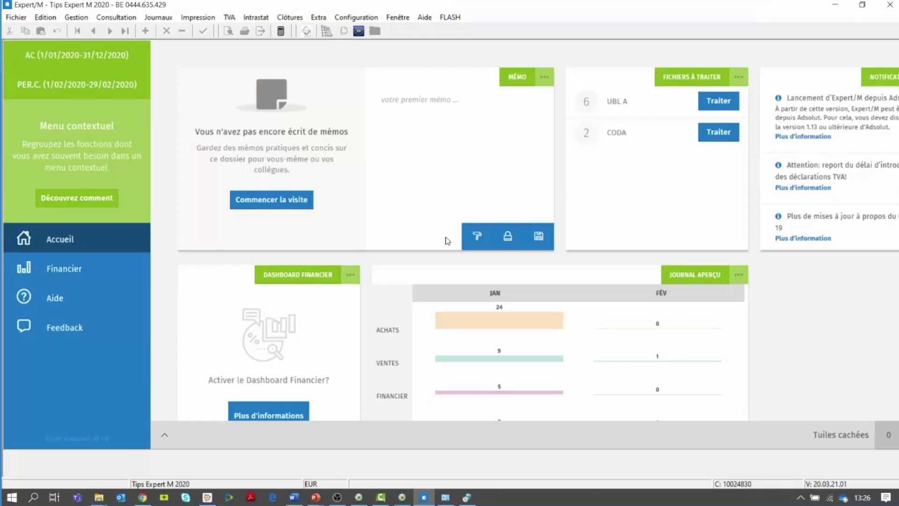
Open the supplier management form in the base data, check the CODA période remise field, and close the form.
left_click(89, 18)
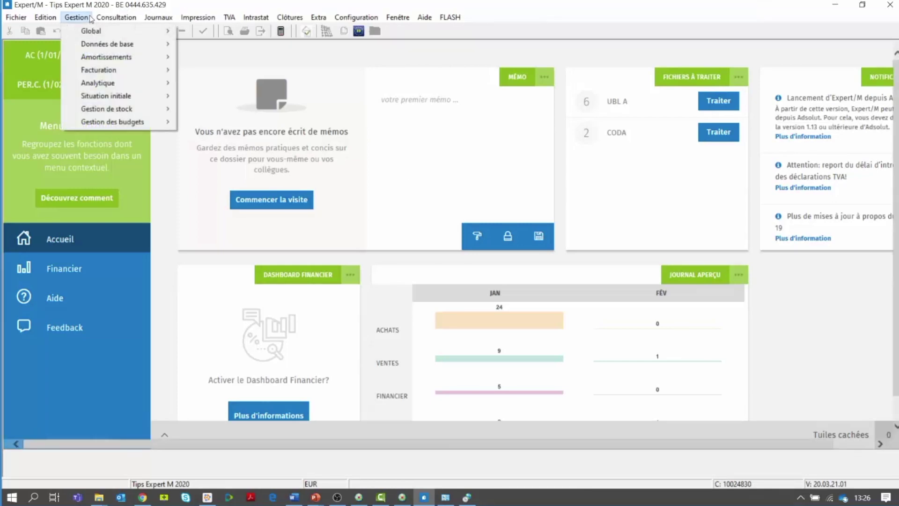
mouse_move(131, 43)
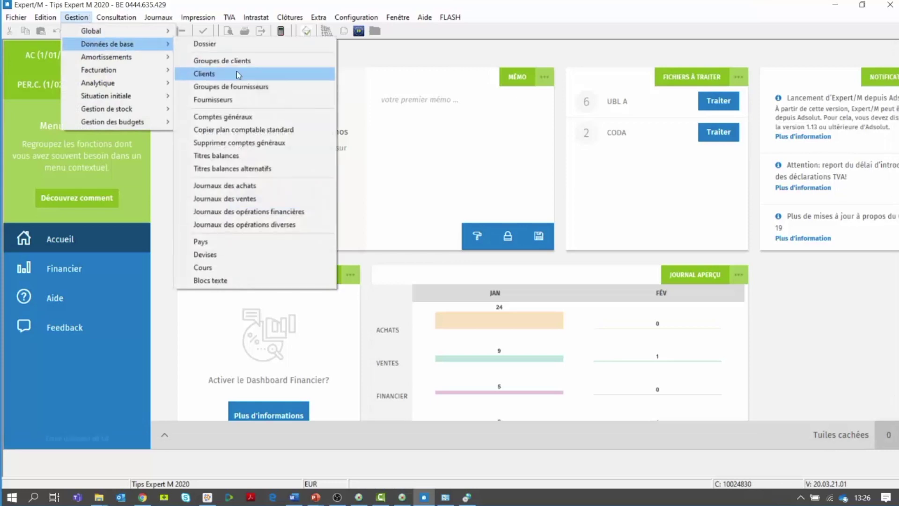
left_click(231, 98)
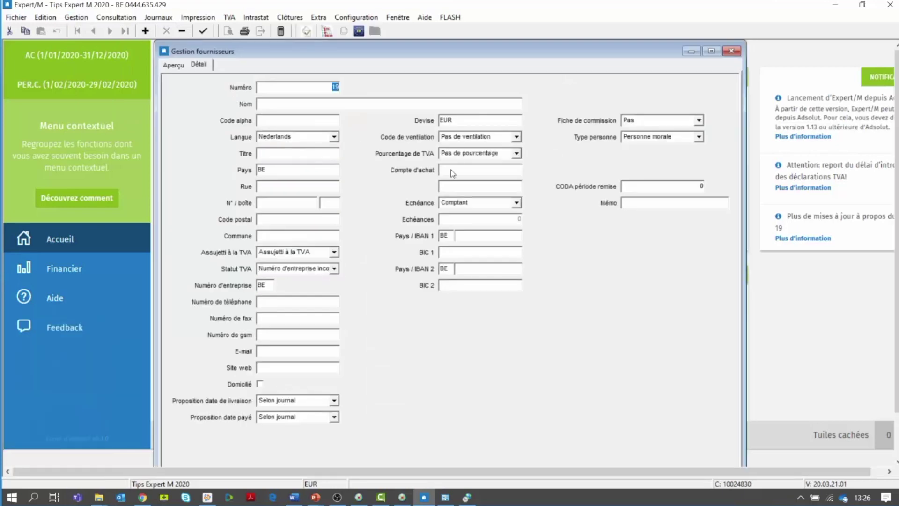
left_click(656, 189)
left_click(732, 51)
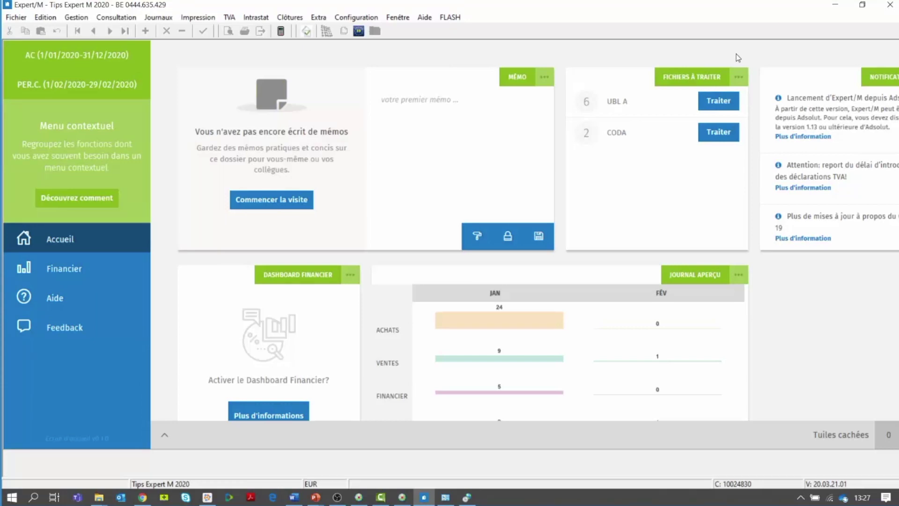
Open the CODA import, review the default file path and the listed files, and process the selected CODA files.
left_click(161, 18)
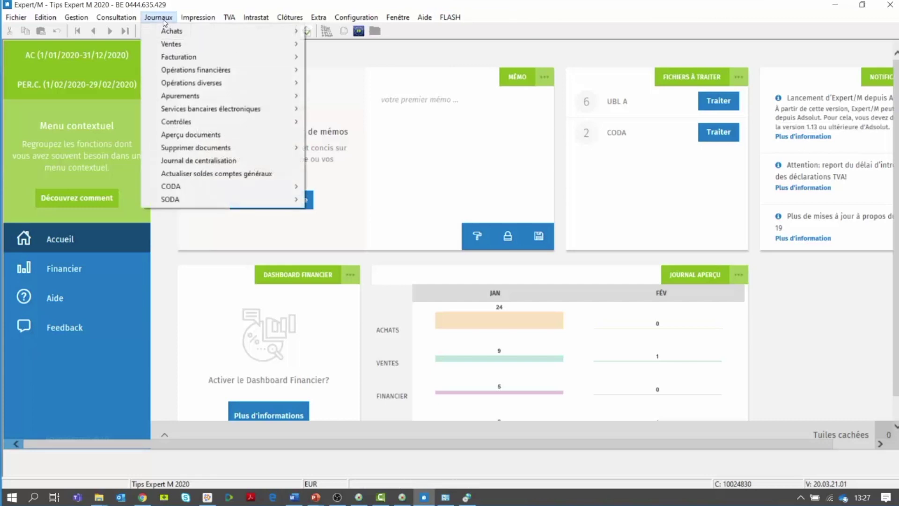
mouse_move(212, 187)
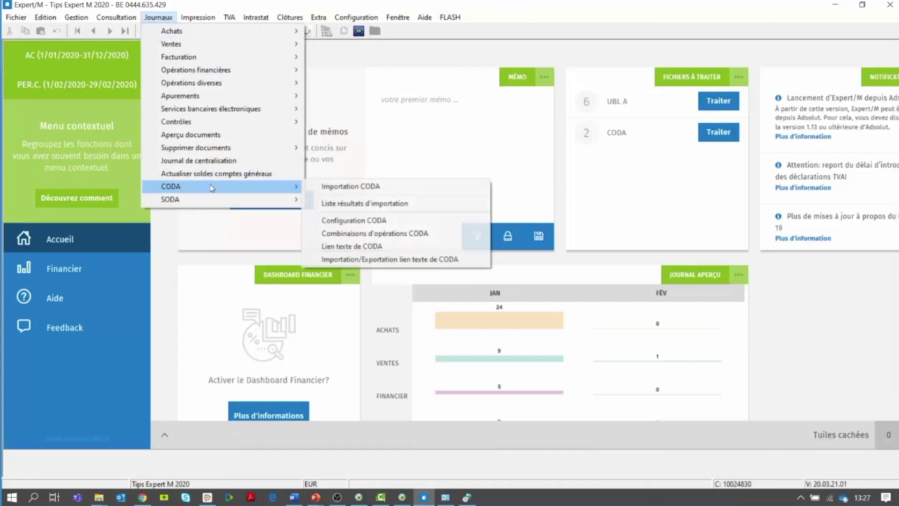
left_click(328, 187)
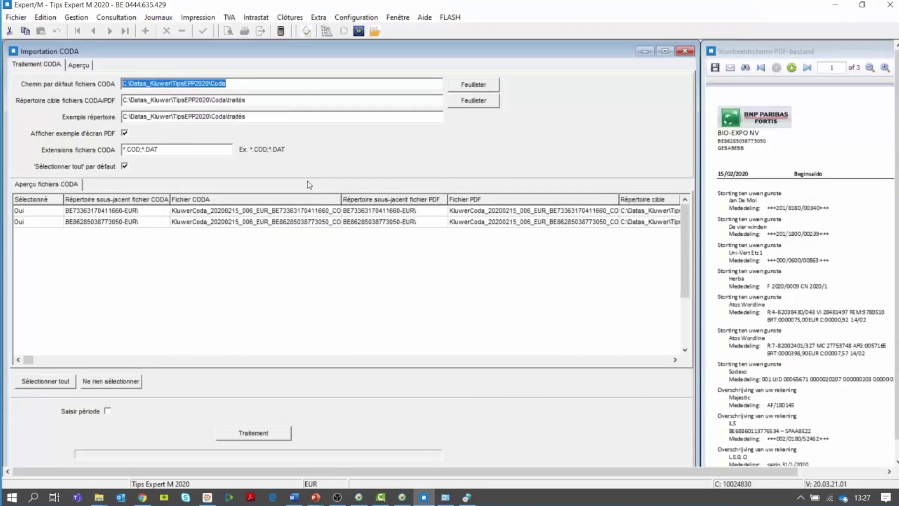
left_click_drag(238, 87, 122, 83)
left_click(113, 212)
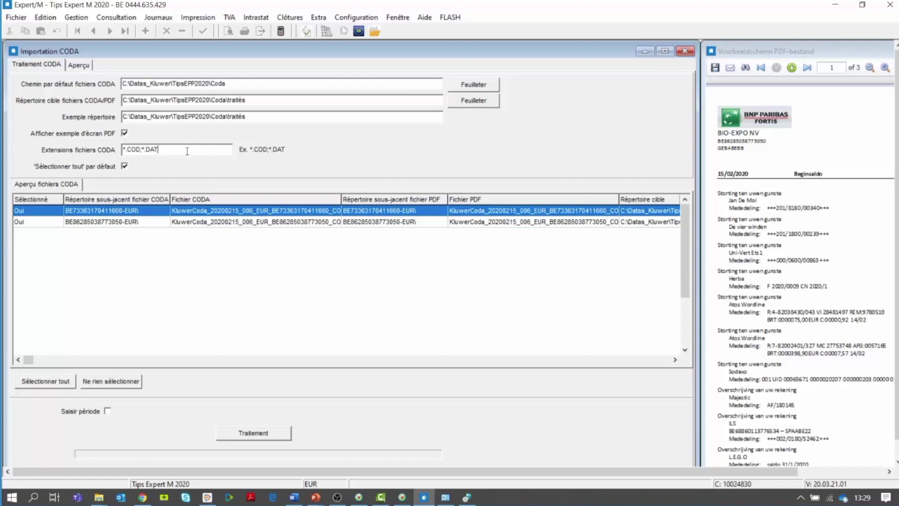
left_click(268, 435)
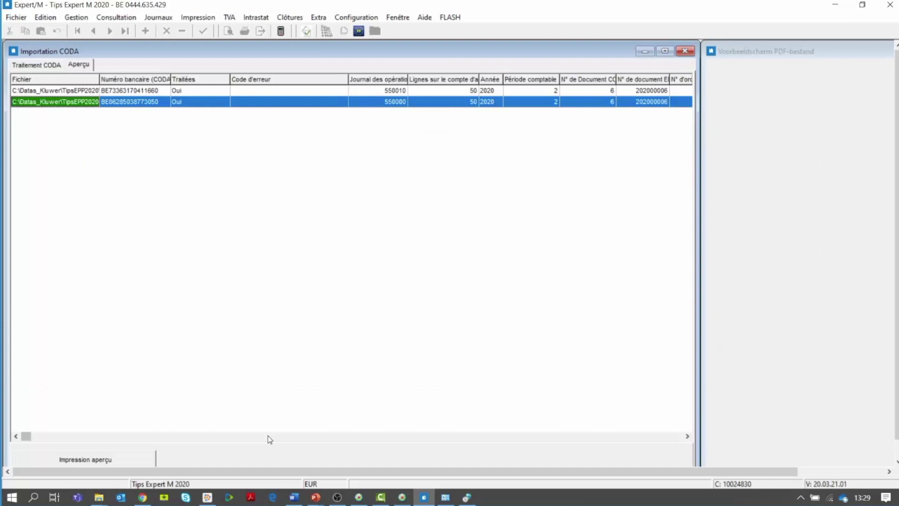
Open the financial document created from the first processed CODA file and view its linked PDF bank statement.
double_click(217, 93)
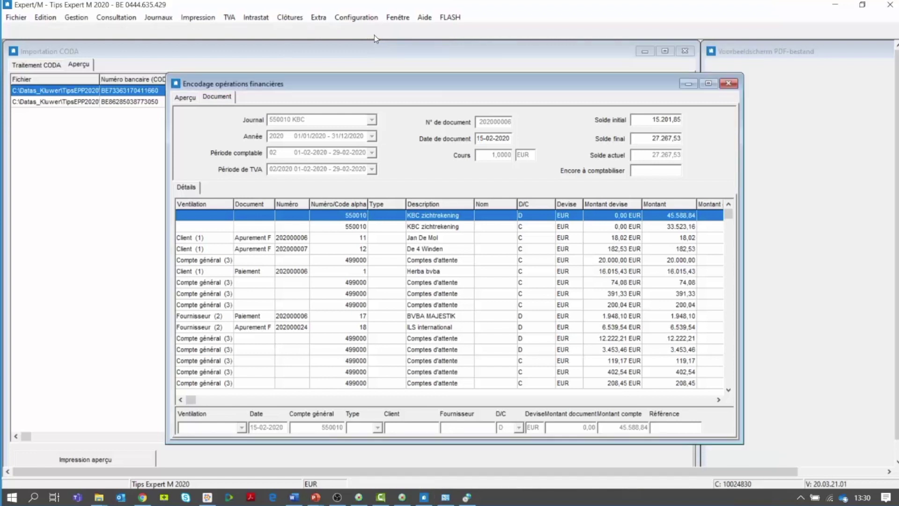
left_click(375, 36)
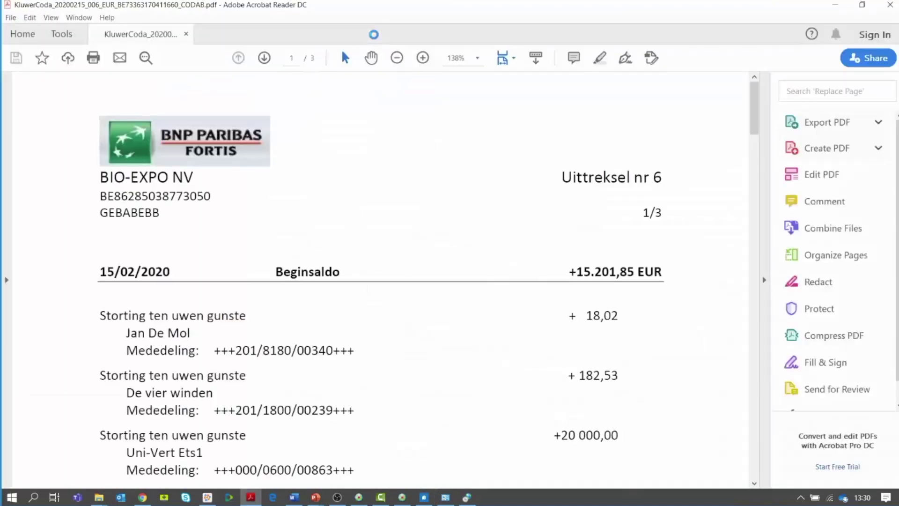
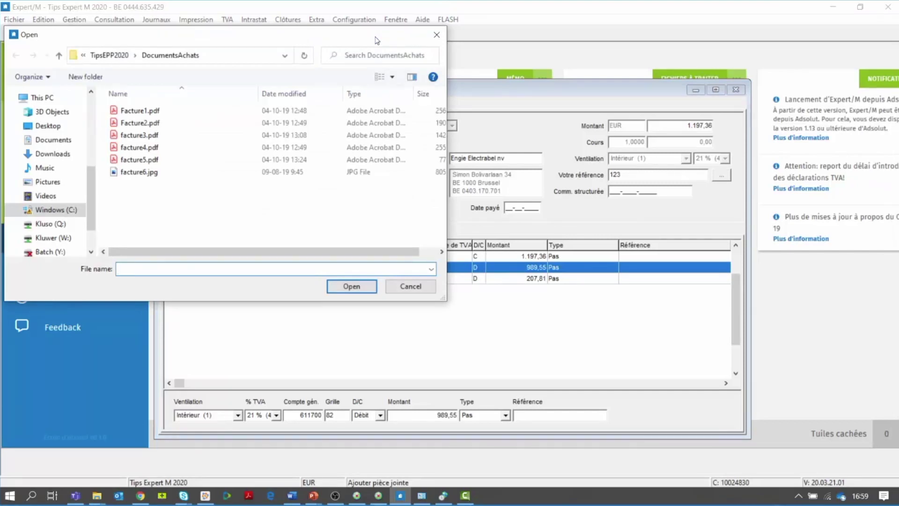
Attach Facture2.pdf from the DocumentsAchats folder to the Engie Electrabel purchase invoice and open the linked document.
left_click(140, 123)
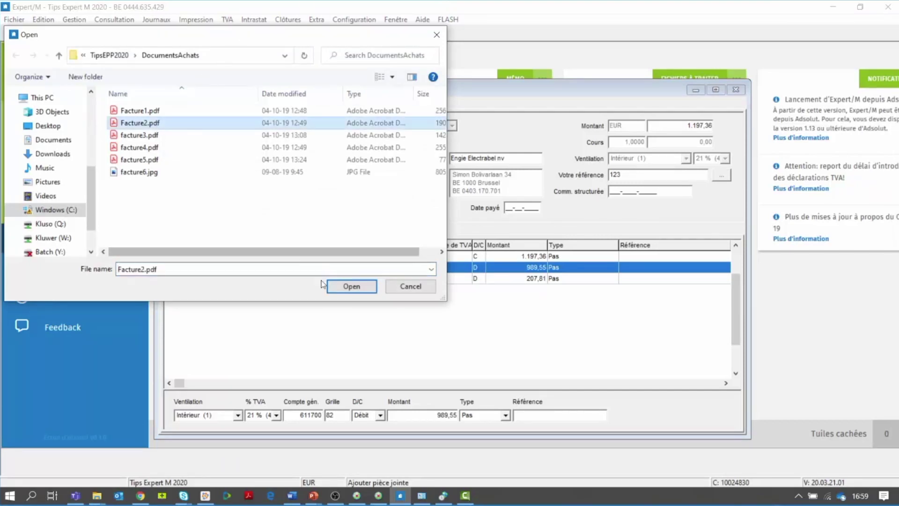
left_click(351, 286)
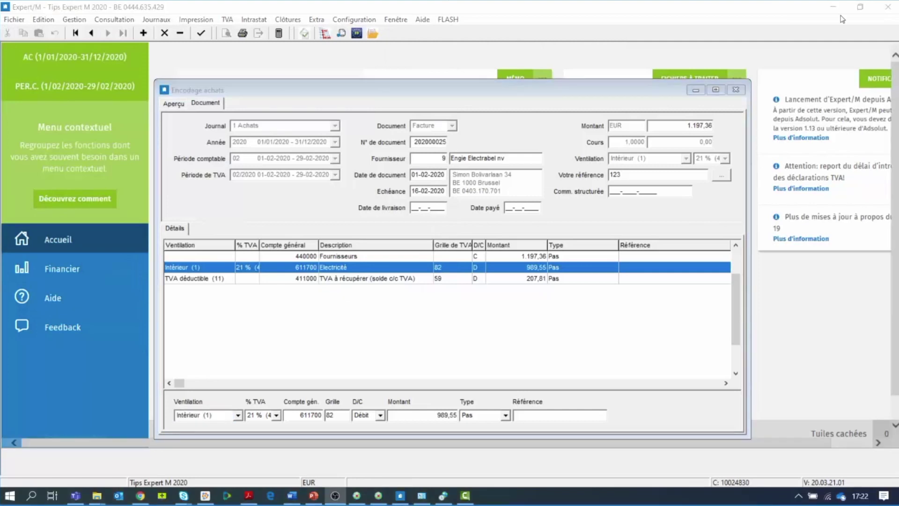
left_click(374, 38)
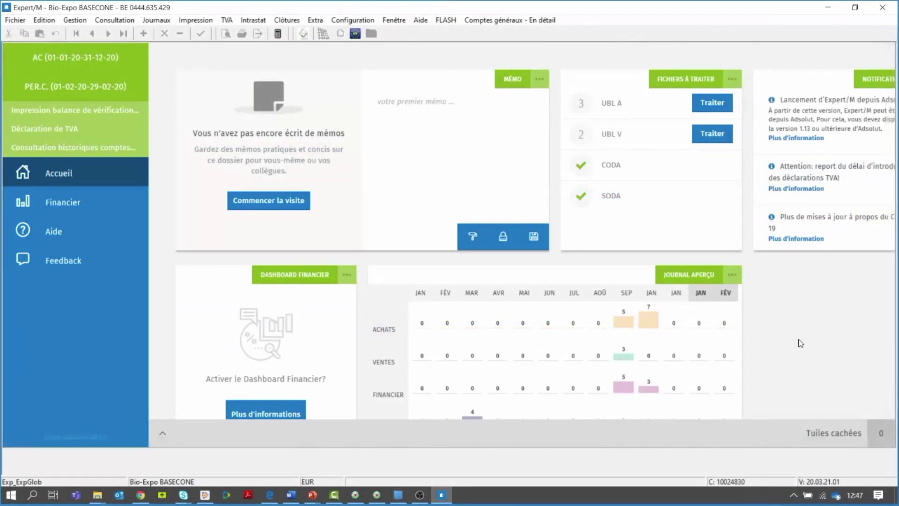
Open the linked documents configuration, review the purchase and sales document directories, and close the form.
left_click(365, 21)
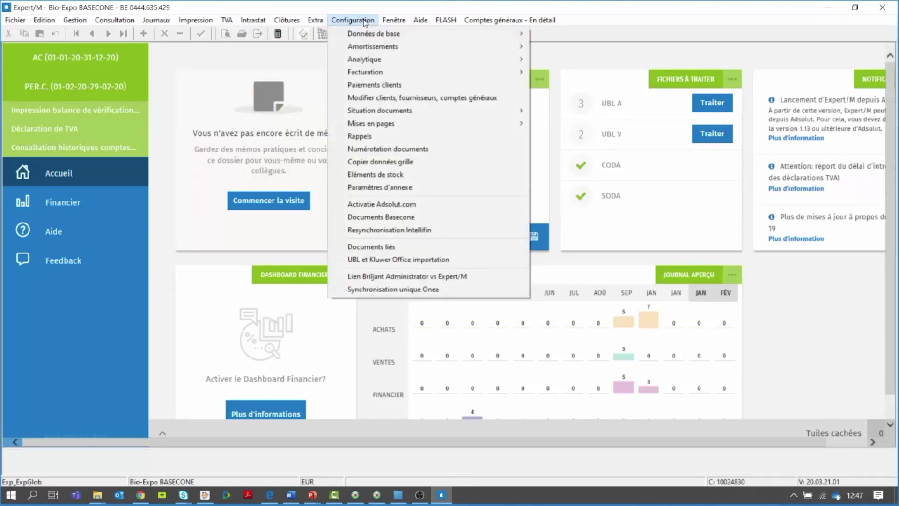
left_click(382, 247)
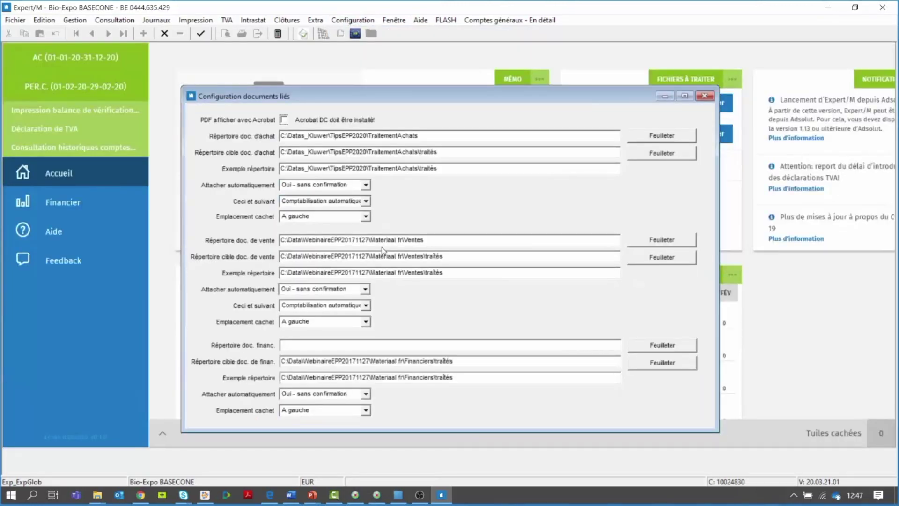
left_click_drag(424, 136, 272, 127)
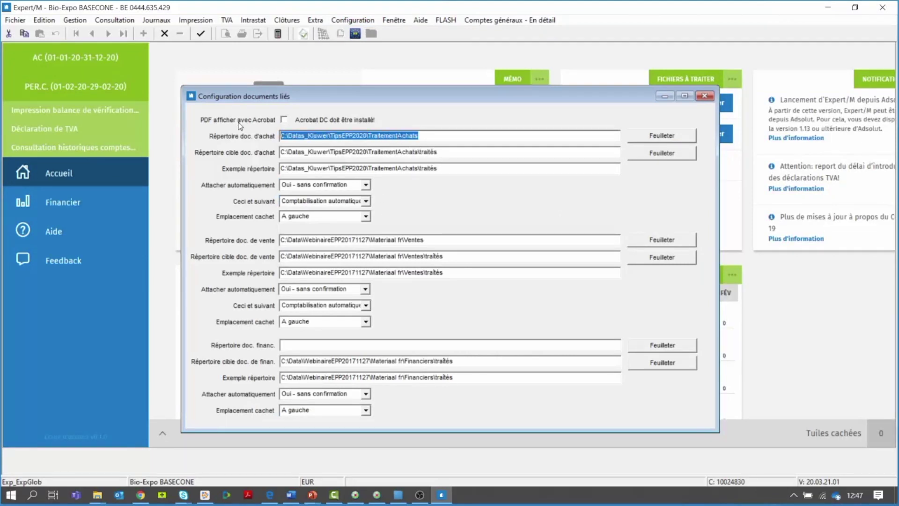
left_click_drag(425, 240, 394, 236)
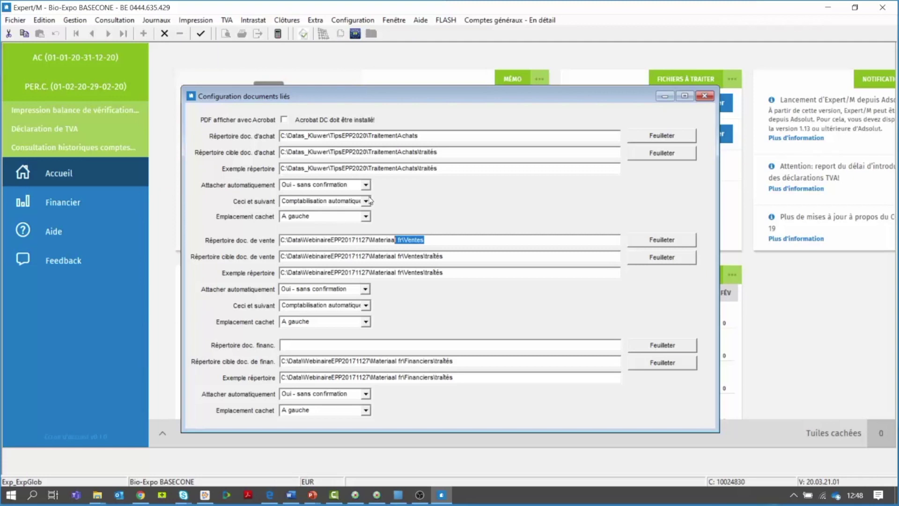
left_click(704, 96)
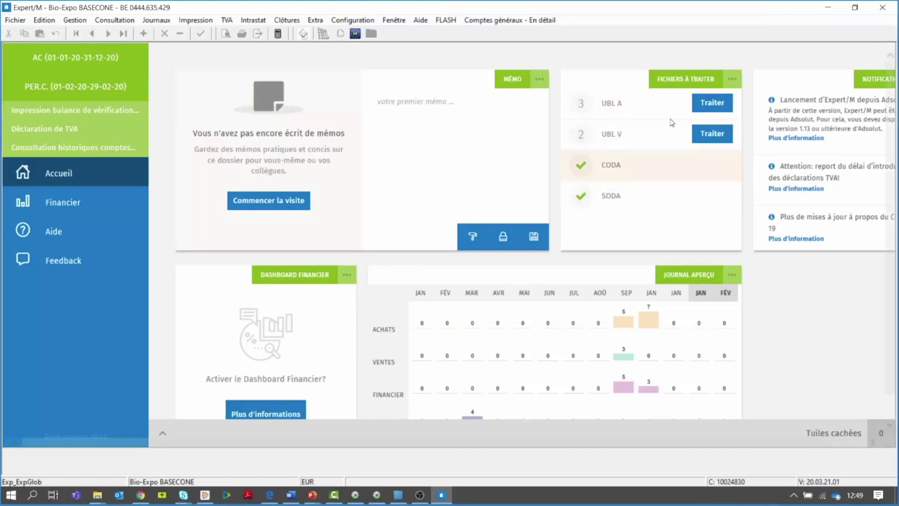
Process only the UBL purchase file Kluwer_efff_2020_VK_2.xml and save the resulting purchase entry.
left_click(711, 104)
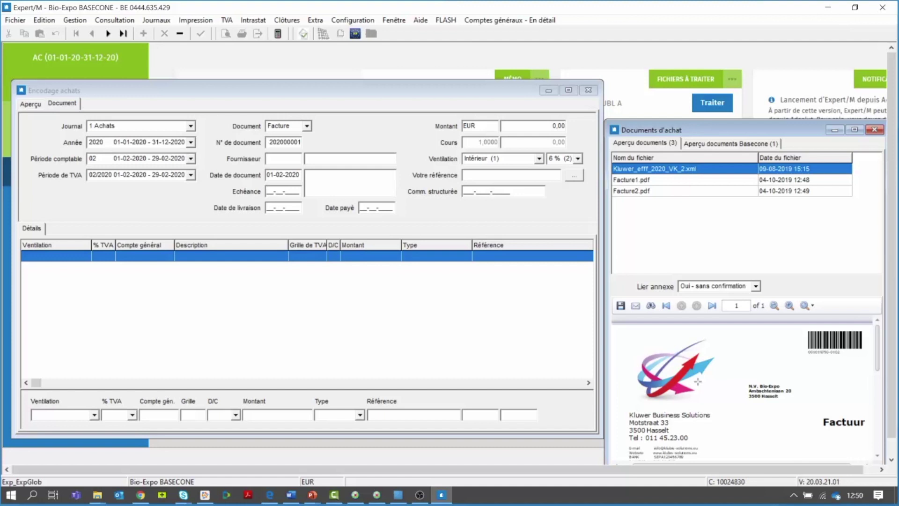
double_click(687, 172)
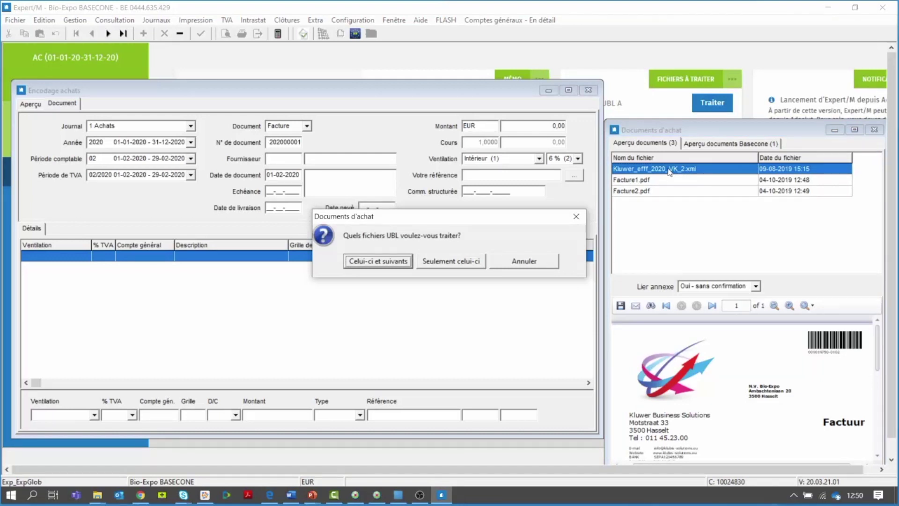
left_click(467, 261)
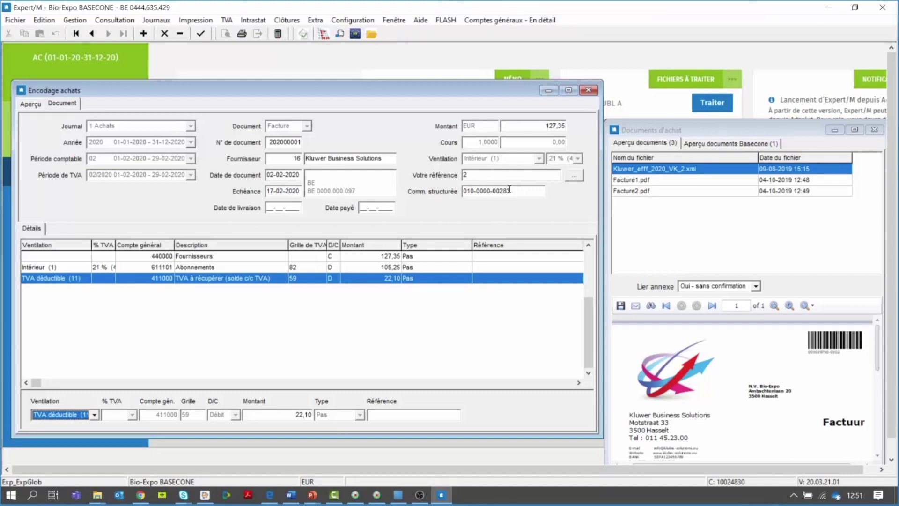
left_click(201, 34)
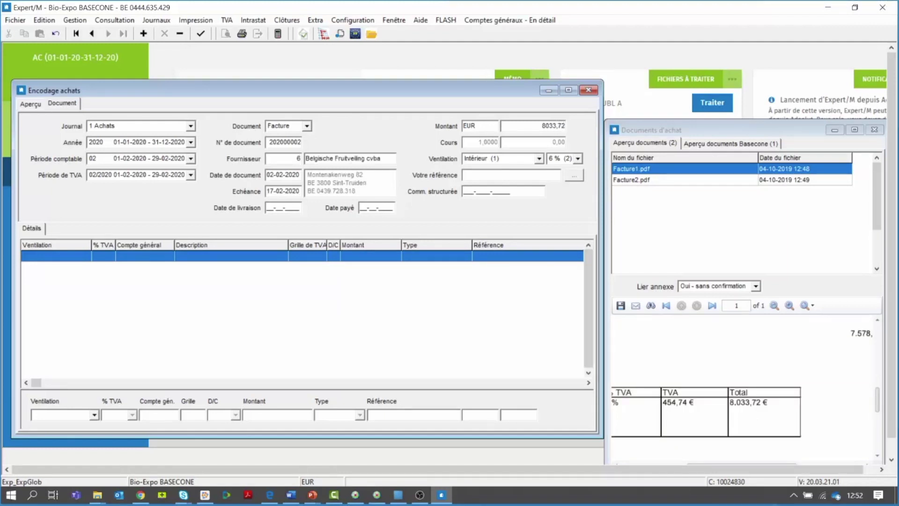
Complete the 8.033,72 EUR Belgische Fruitveiling cvba purchase invoice with 12 % VAT and reference 123, and save it.
key("Tab")
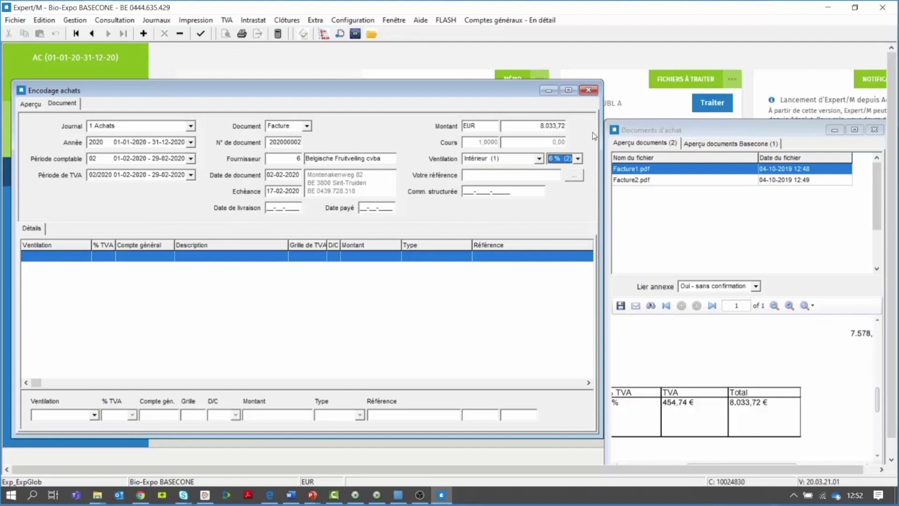
key("Down")
key("Tab")
type("123")
key("Return")
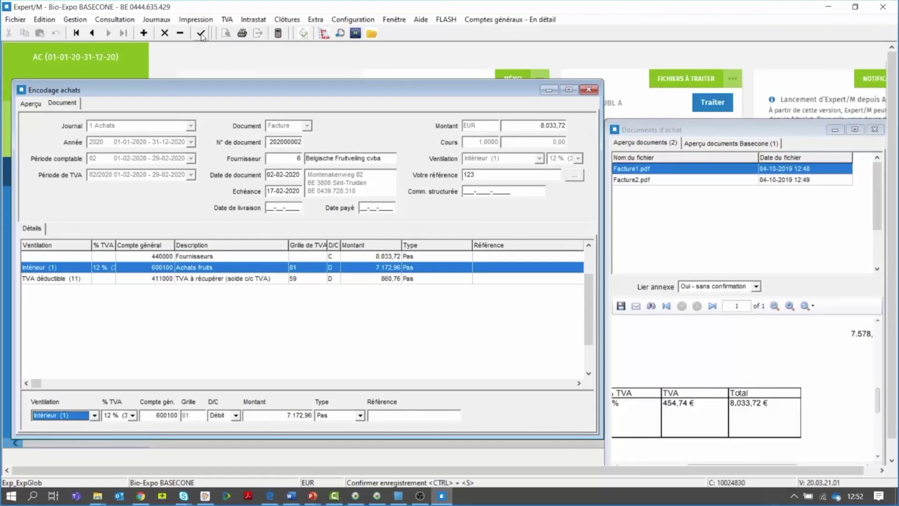
left_click(326, 81)
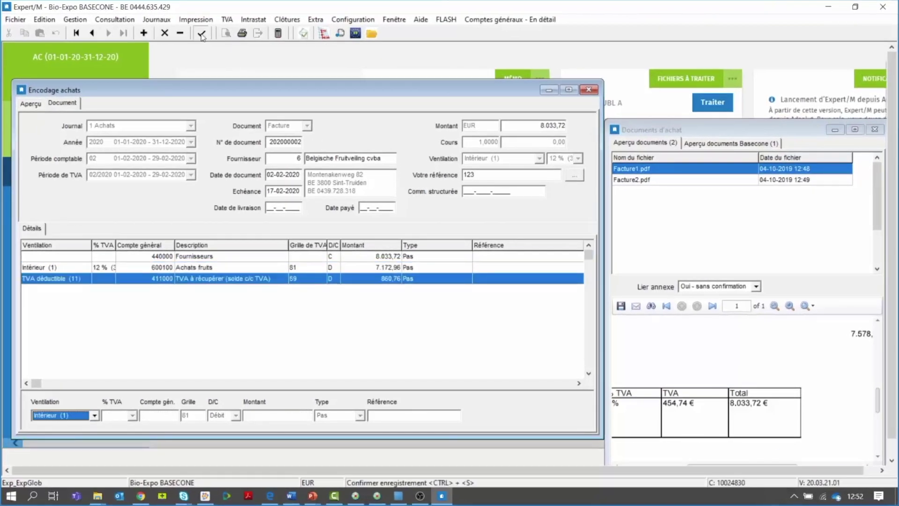
left_click(93, 33)
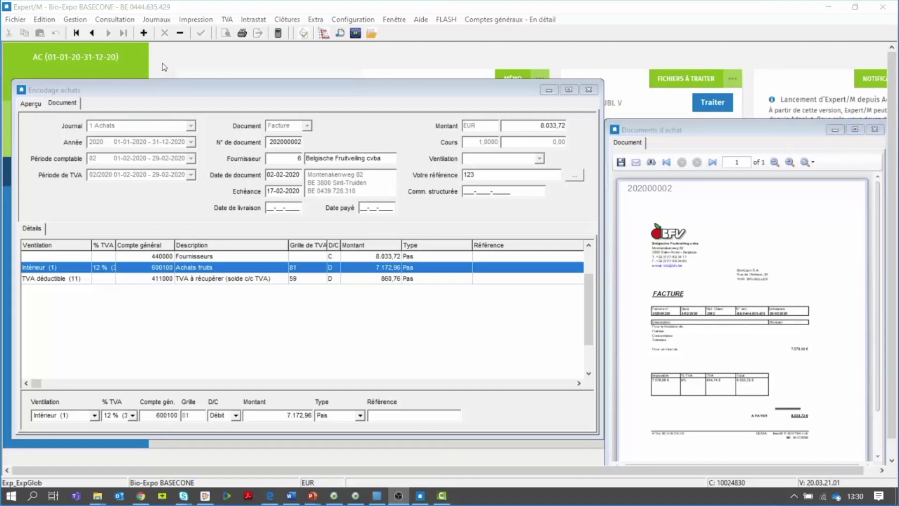
Consult the supplier histories and open the attachment of the Kluwer Business Solutions purchase invoice.
left_click(117, 20)
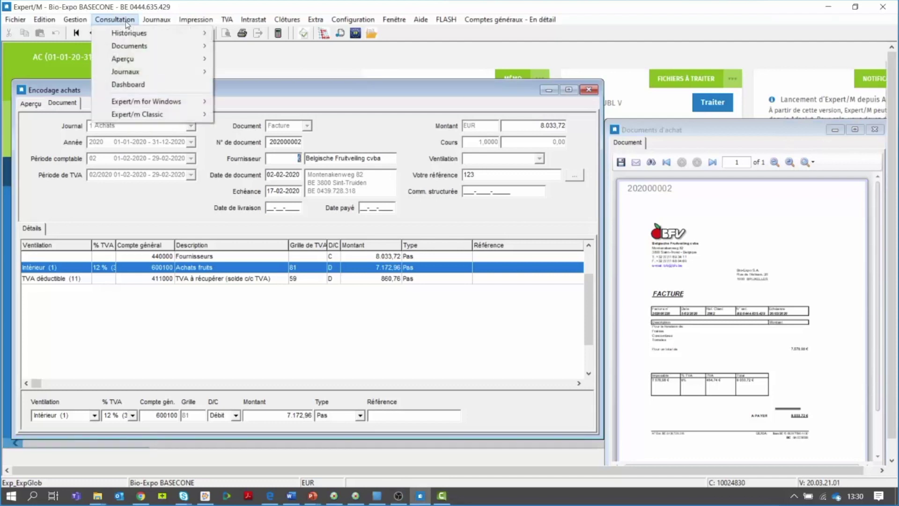
mouse_move(131, 35)
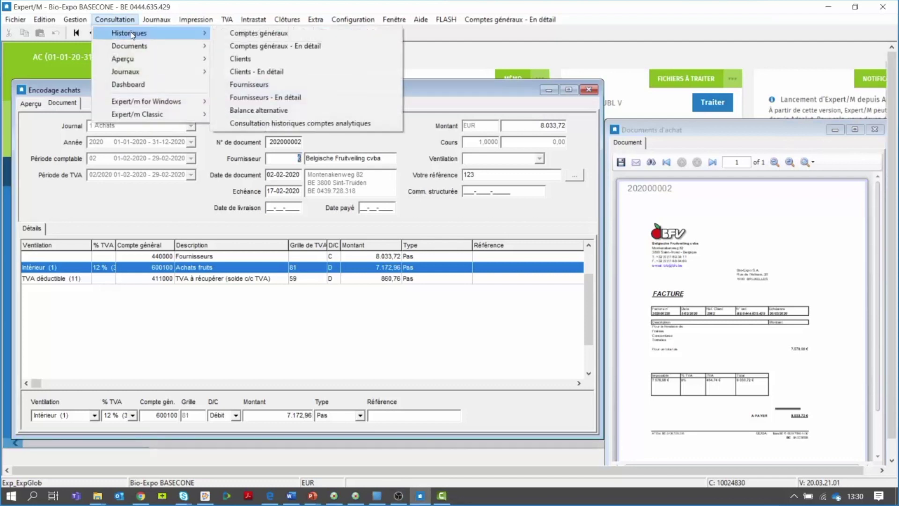
left_click(269, 86)
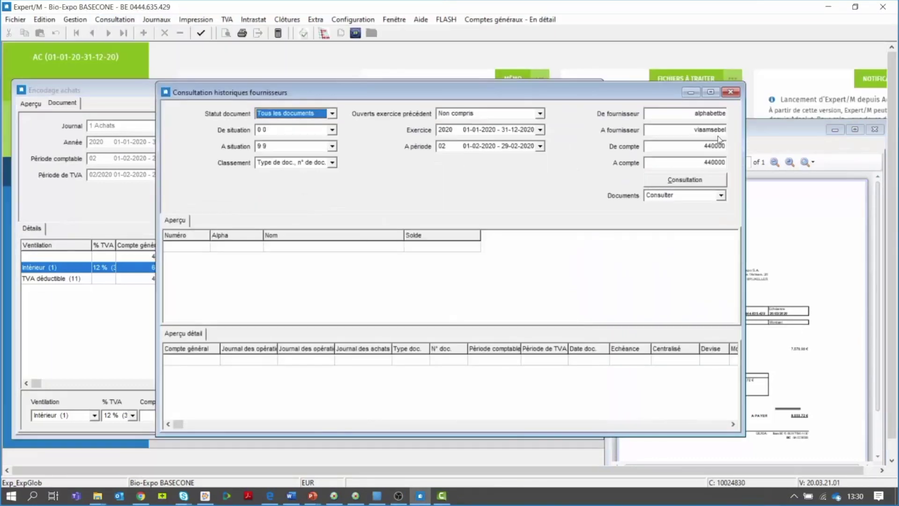
left_click(686, 180)
left_click(270, 258)
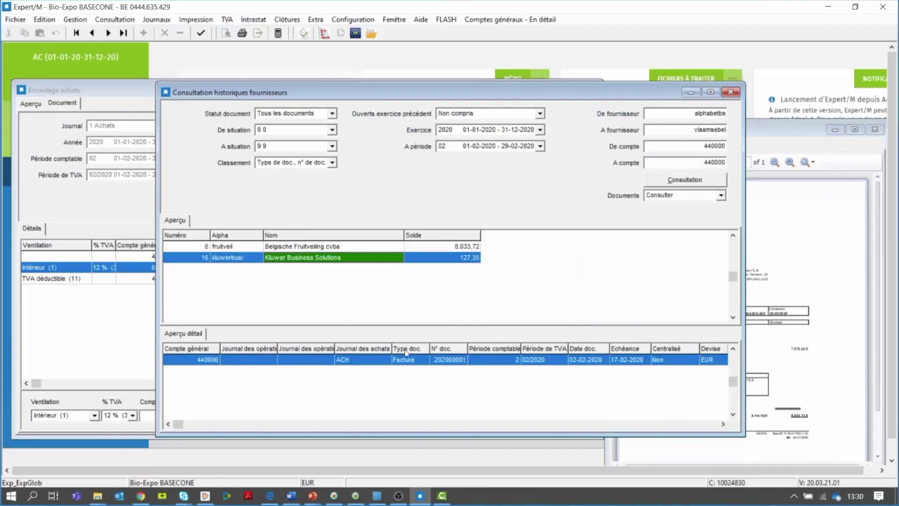
left_click(447, 359)
right_click(447, 359)
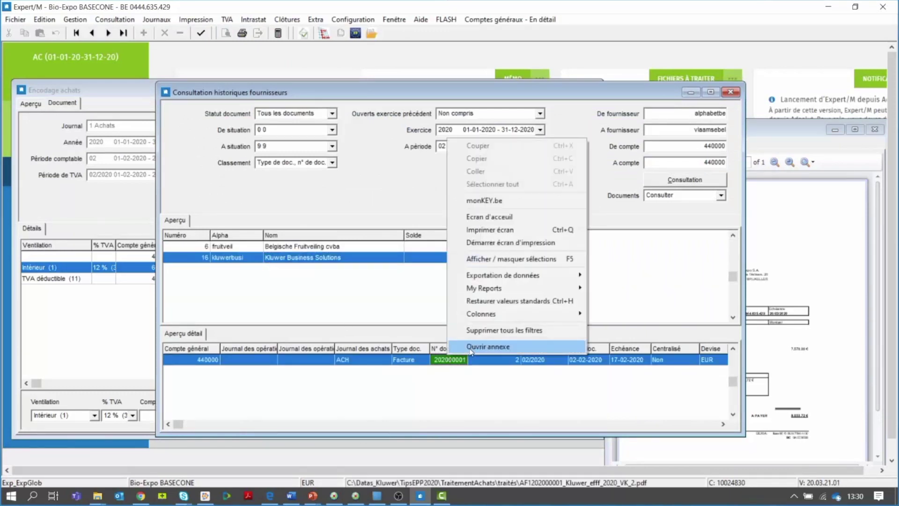
left_click(469, 350)
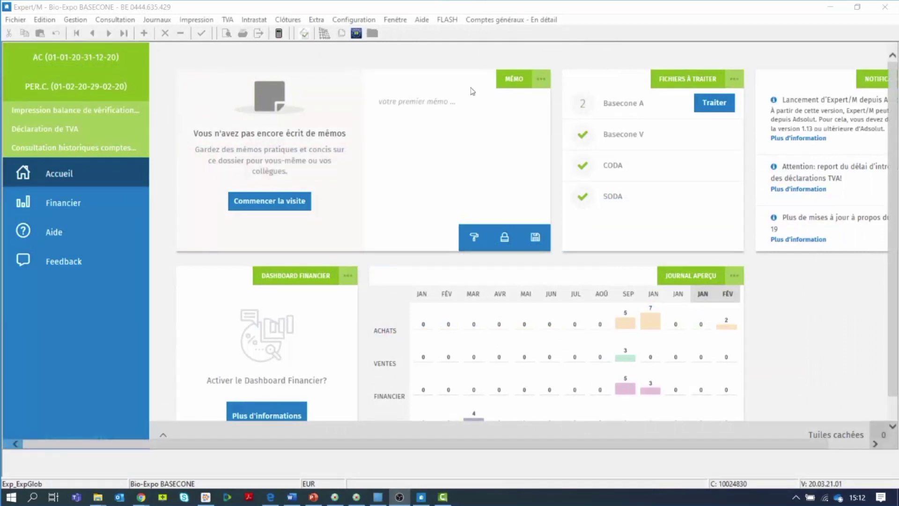
Open the Basecone documents configuration and review its activation and synchronisation settings.
left_click(364, 23)
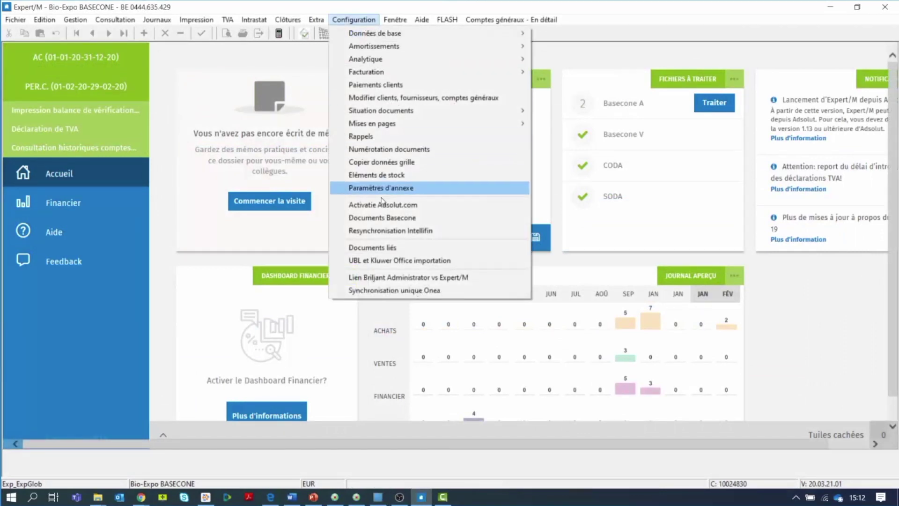
left_click(388, 220)
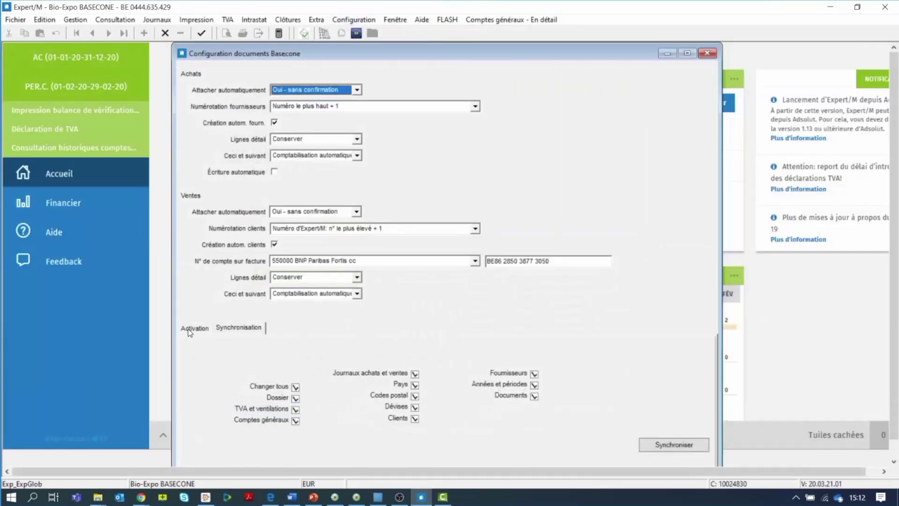
left_click(189, 330)
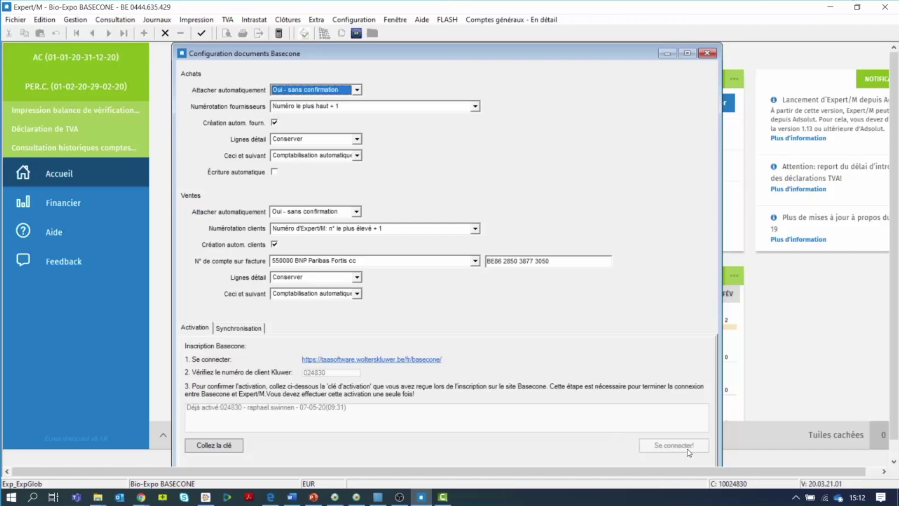
left_click(259, 328)
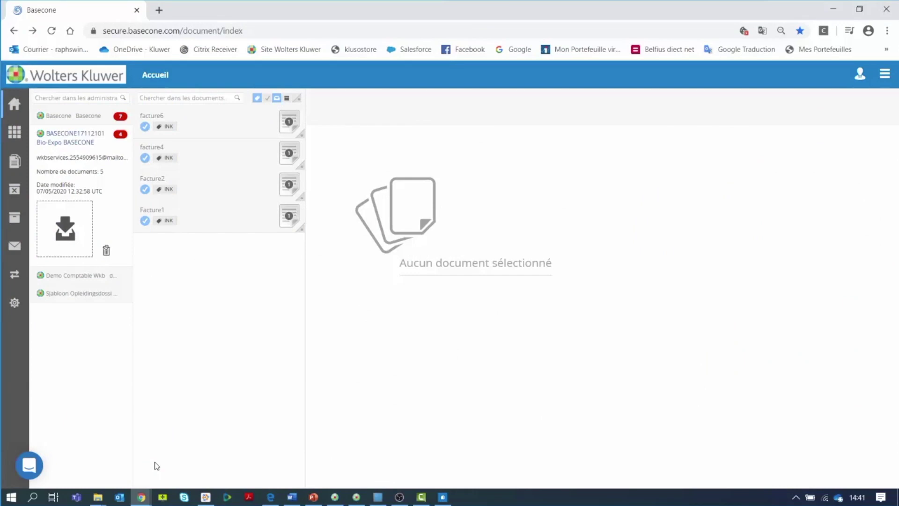
Switch to Basecone and upload the Roulartafacture3 document to the Bio-Expo BASECONE administration.
left_click(292, 497)
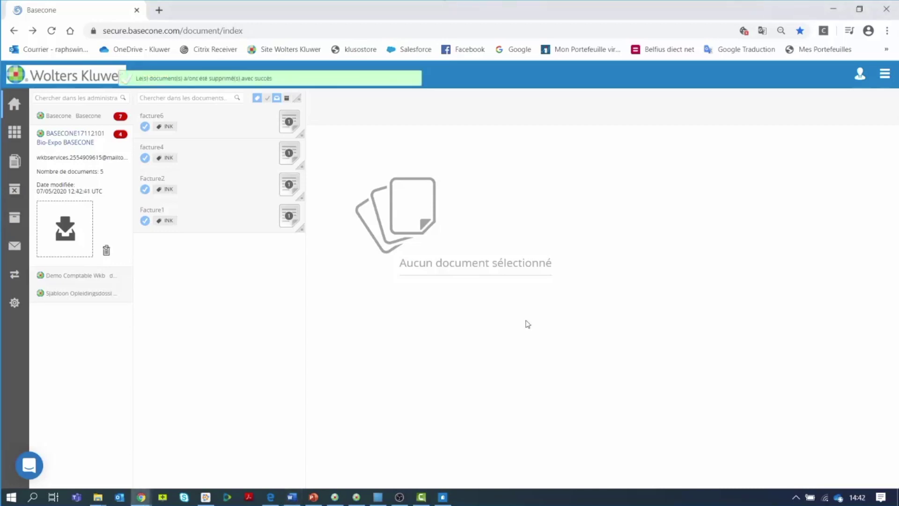
left_click(78, 232)
left_click(145, 148)
left_click(350, 265)
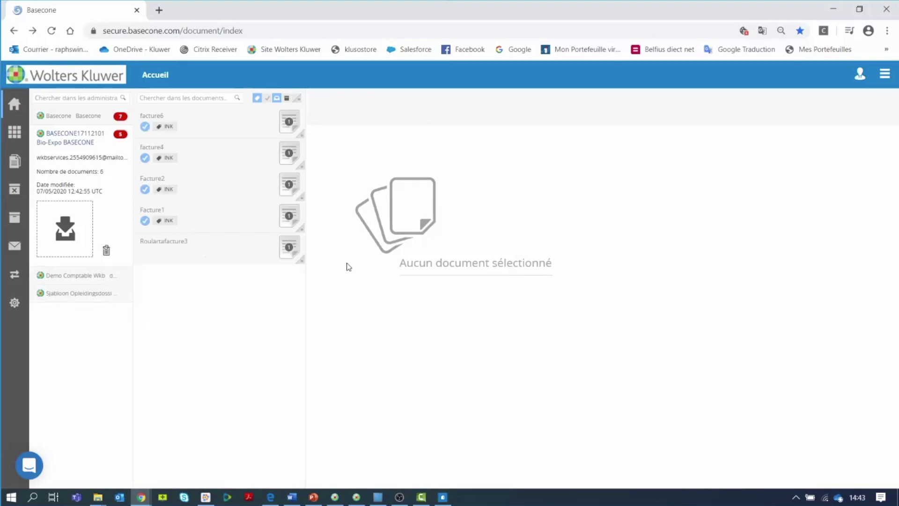
Open Roulartafacture3 for booking under the INK tag, check its structured communication and document date, and book the invoice.
left_click(289, 255)
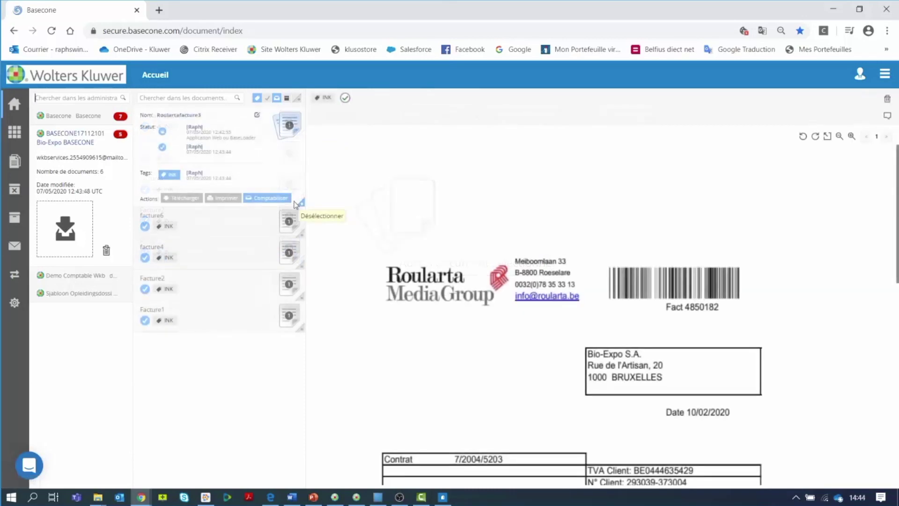
left_click(279, 198)
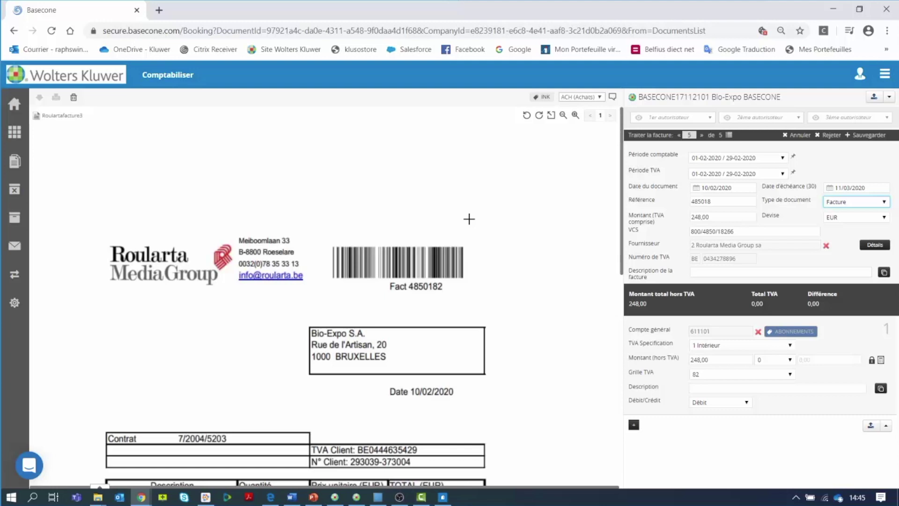
left_click_drag(744, 230, 690, 231)
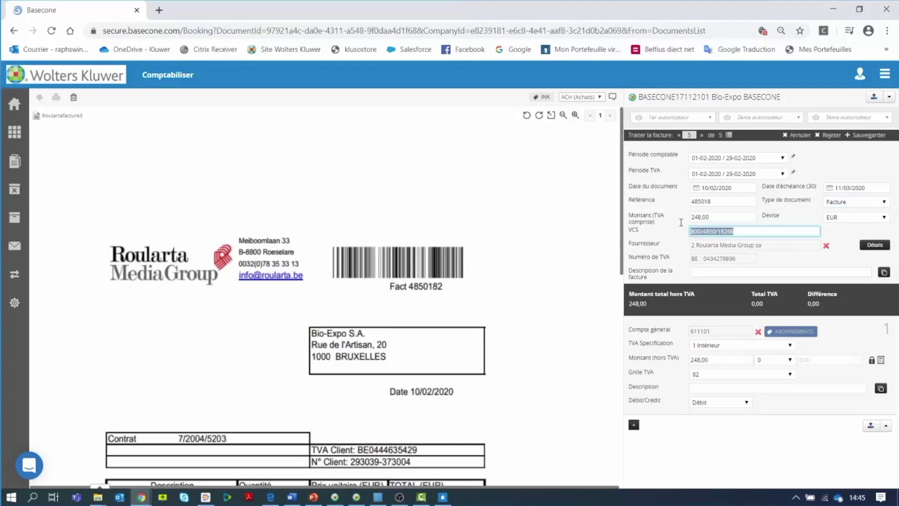
left_click(748, 188)
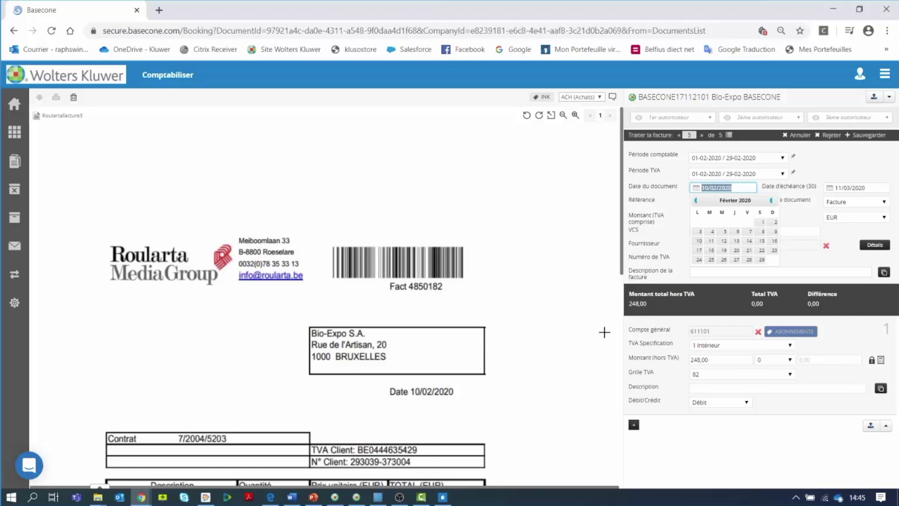
left_click(875, 97)
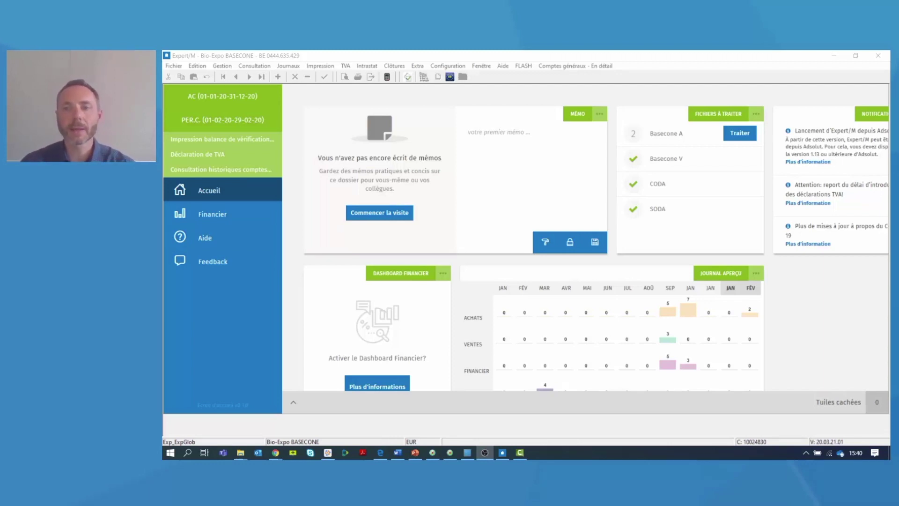
Switch to Expert/M and process the Roularta Media Group Basecone file into a purchase entry.
left_click(745, 135)
left_click(740, 134)
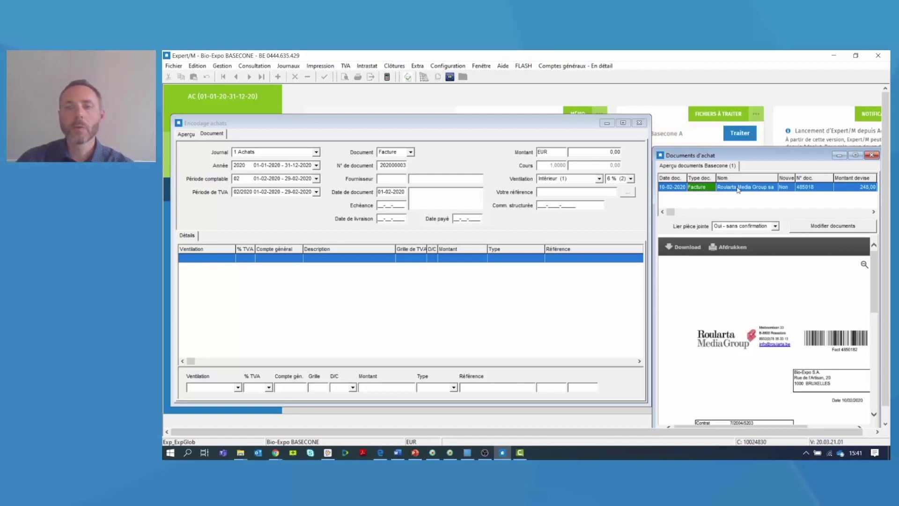
double_click(738, 187)
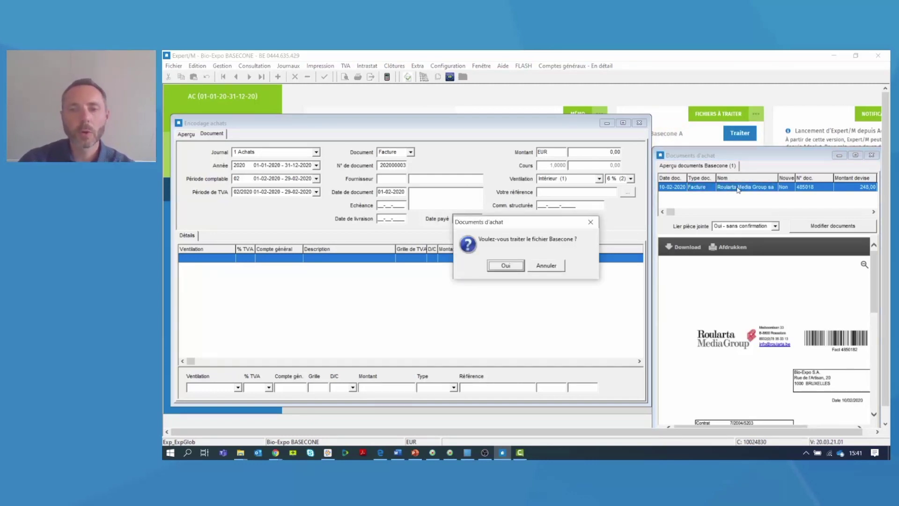
left_click(506, 267)
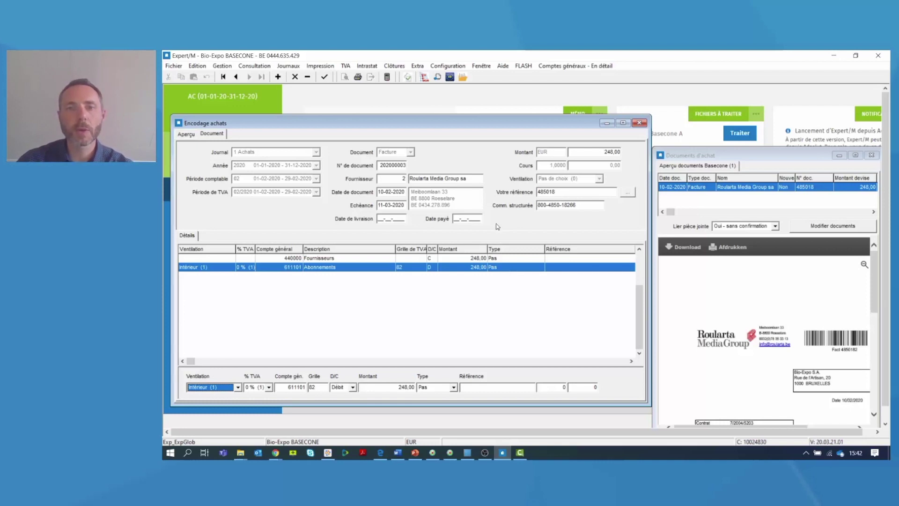
Open the Basecone document linked to the Roularta purchase entry and view its chronology.
left_click(463, 78)
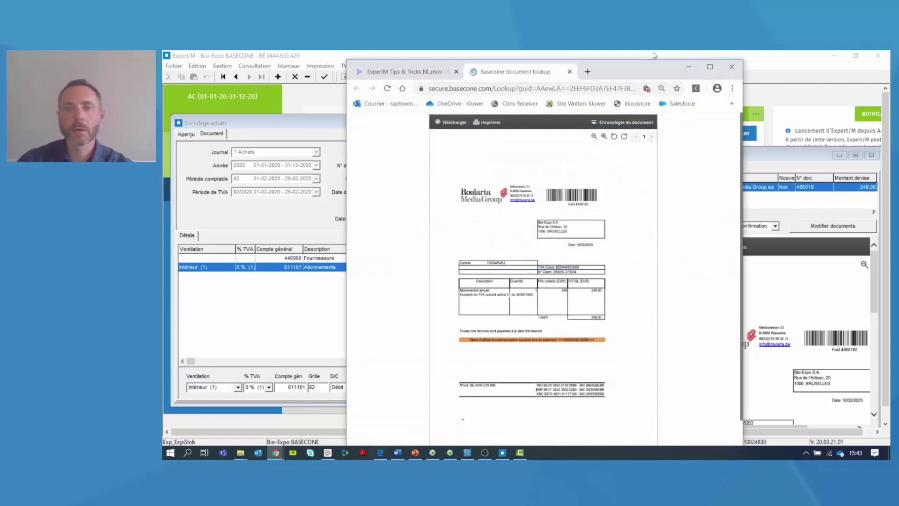
left_click(629, 123)
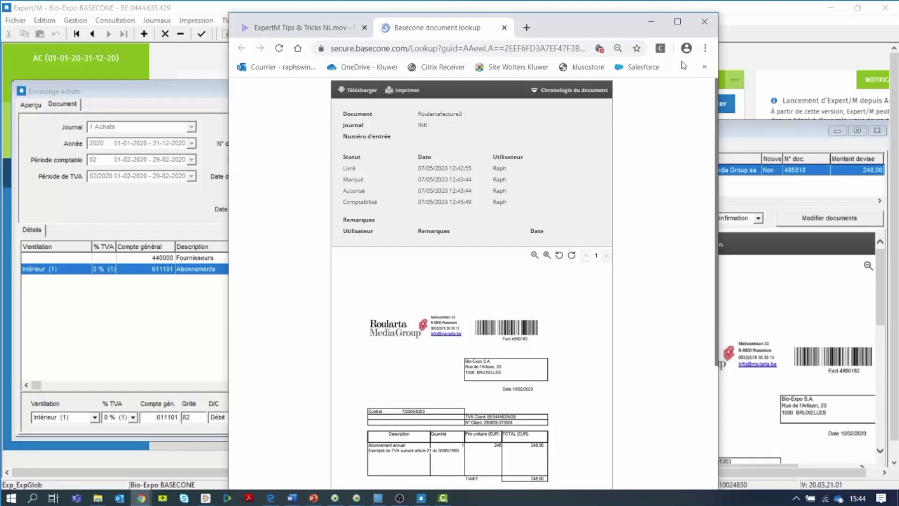
key("alt+Tab")
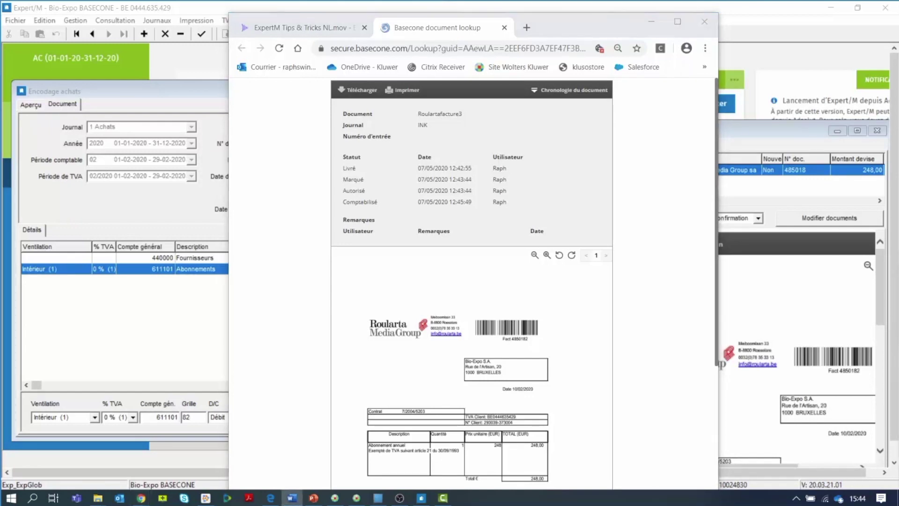